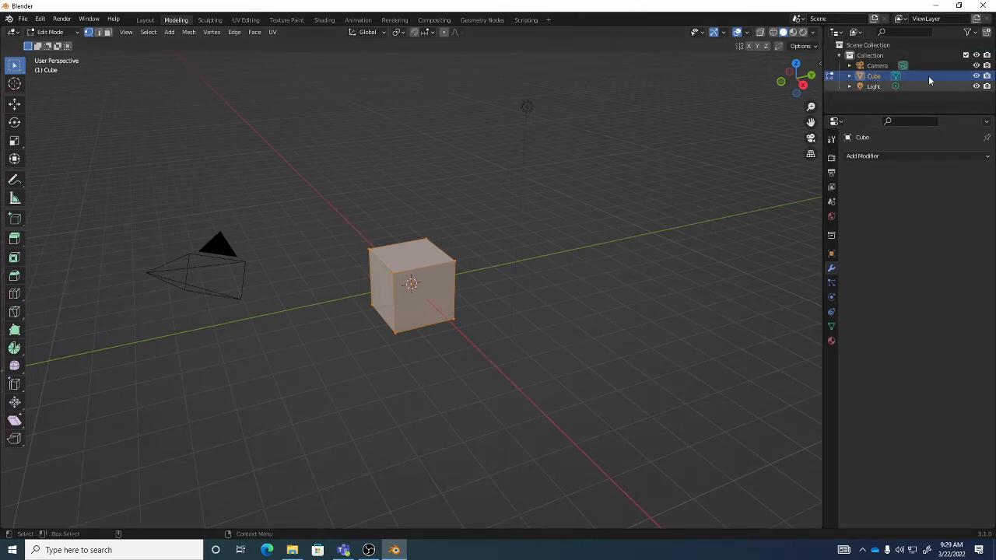
Hide the camera and the light in the viewport and switch the cube to Object Mode
{"action": "left_click", "coordinate": [977, 65]}
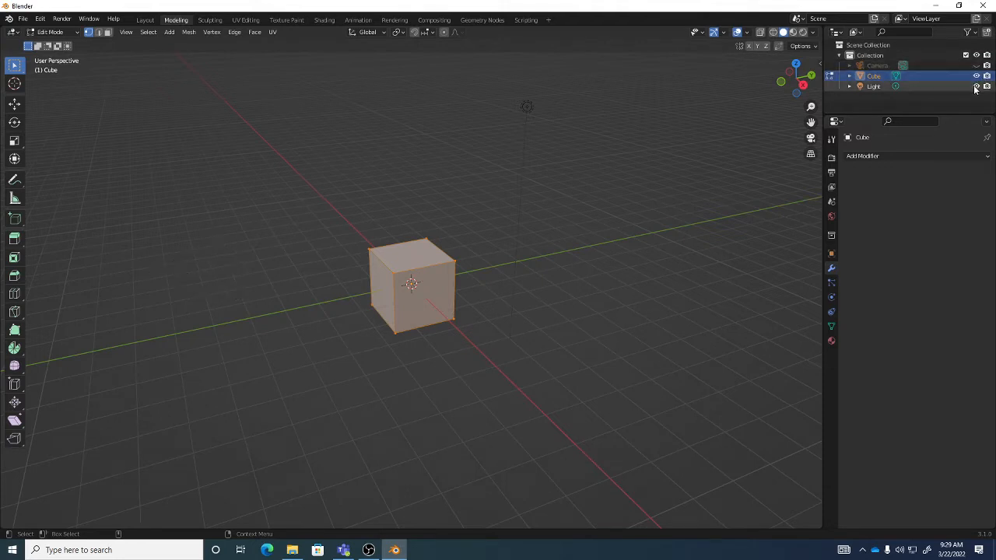
{"action": "left_click", "coordinate": [976, 86]}
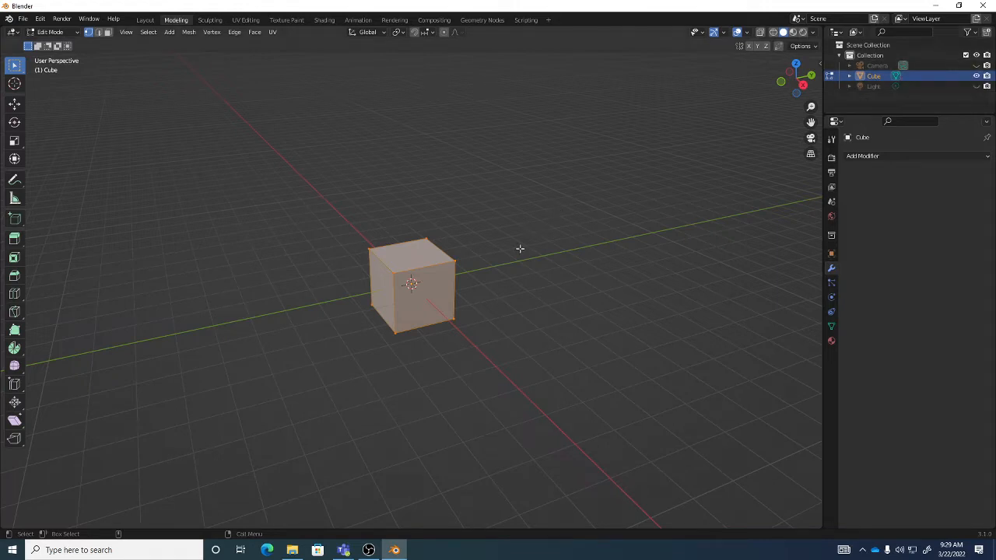
{"action": "middle_click_drag", "start_coordinate": [462, 298], "coordinate": [508, 300]}
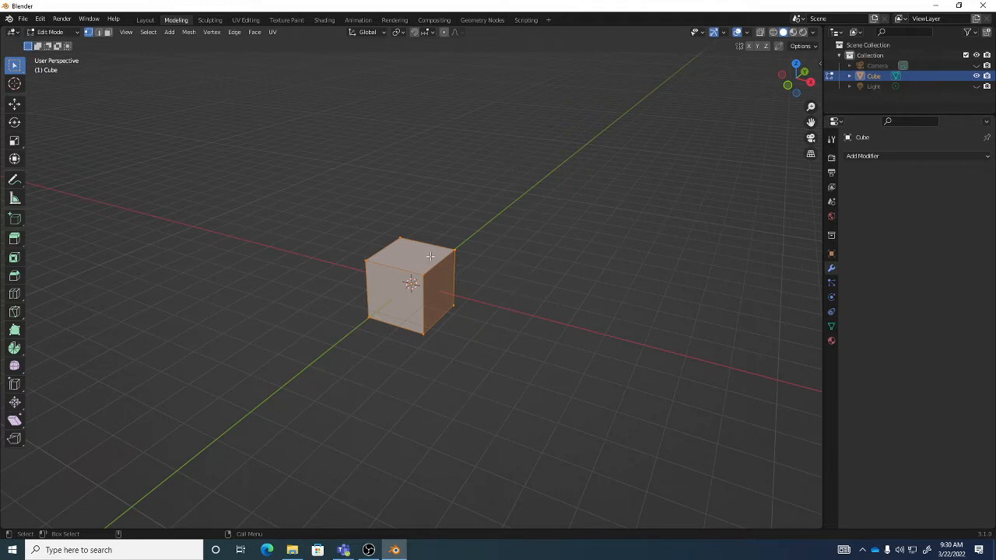
{"action": "key", "text": "Tab"}
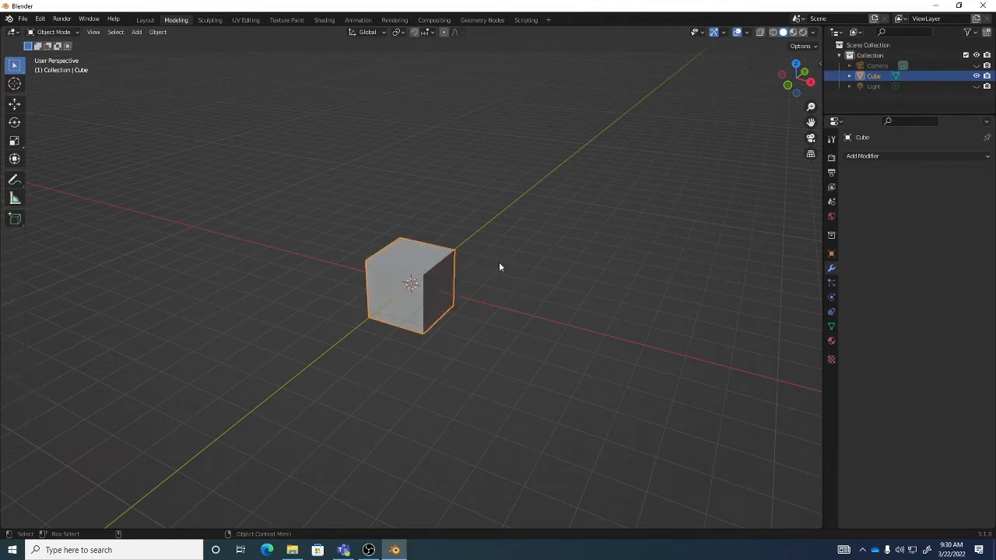
Set the keymap preset to Industry Compatible in the preferences
{"action": "left_click", "coordinate": [39, 18]}
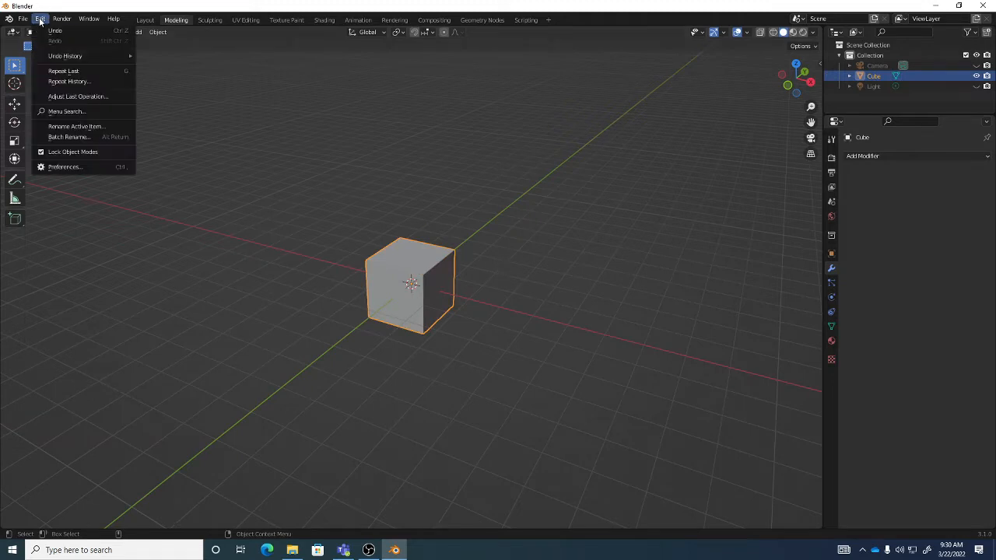
{"action": "left_click", "coordinate": [70, 168]}
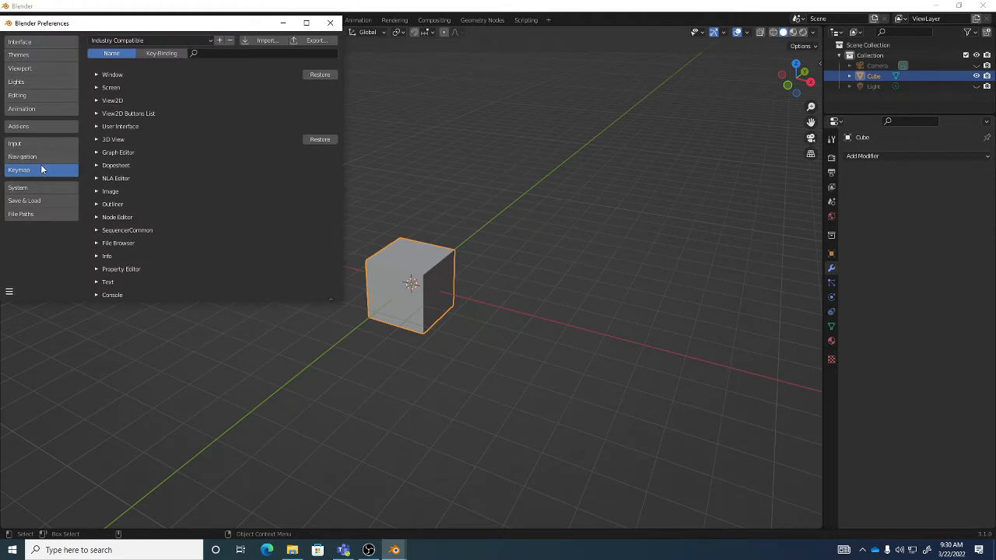
{"action": "left_click", "coordinate": [137, 39]}
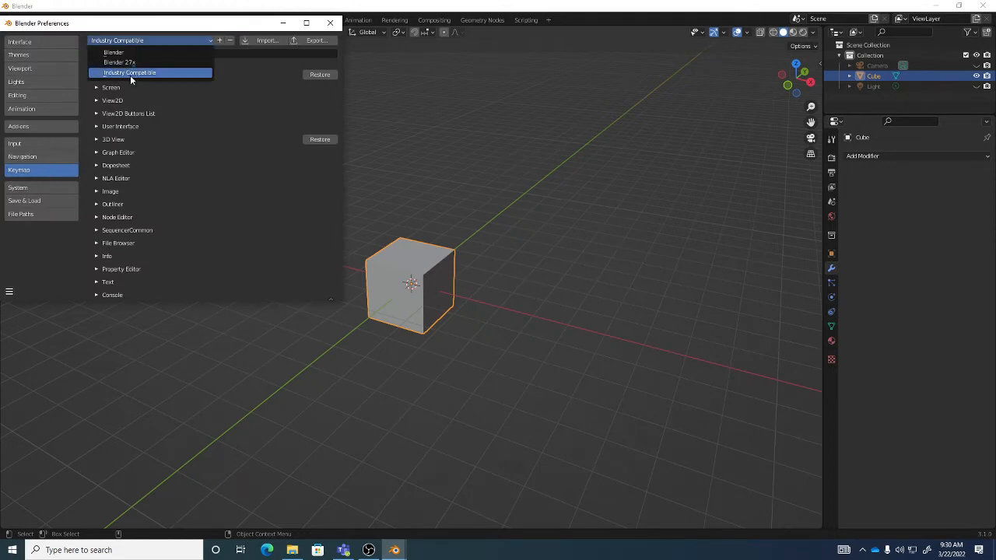
{"action": "left_click", "coordinate": [148, 73]}
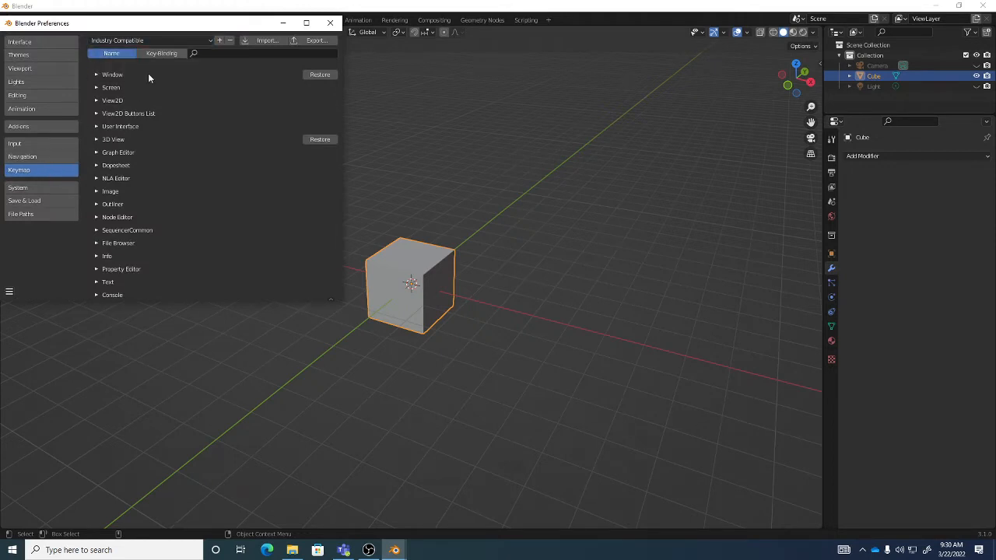
{"action": "left_click", "coordinate": [330, 22]}
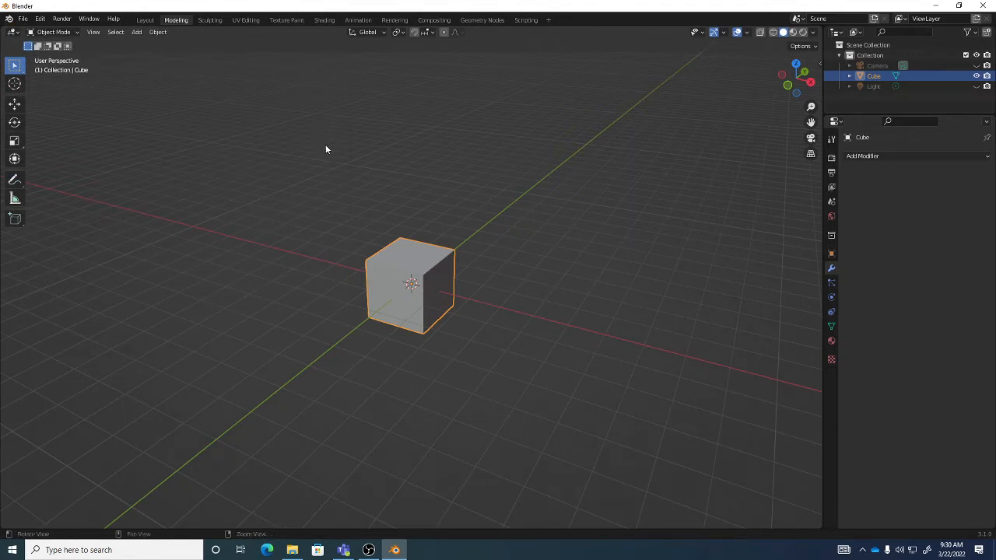
Delete the default cube in Object Mode
{"action": "left_click_drag", "start_coordinate": [325, 149], "coordinate": [397, 269], "text": "alt"}
{"action": "mouse_move", "coordinate": [420, 267]}
{"action": "middle_mouse_down", "text": "shift"}
{"action": "mouse_move", "coordinate": [478, 213]}
{"action": "mouse_move", "coordinate": [395, 294]}
{"action": "mouse_move", "coordinate": [450, 210]}
{"action": "mouse_move", "coordinate": [444, 260]}
{"action": "mouse_move", "coordinate": [434, 190]}
{"action": "mouse_move", "coordinate": [464, 269]}
{"action": "mouse_move", "coordinate": [459, 196]}
{"action": "mouse_move", "coordinate": [491, 254]}
{"action": "mouse_move", "coordinate": [449, 241]}
{"action": "mouse_move", "coordinate": [456, 245]}
{"action": "mouse_move", "coordinate": [438, 256]}
{"action": "mouse_move", "coordinate": [427, 249]}
{"action": "mouse_move", "coordinate": [482, 254]}
{"action": "mouse_move", "coordinate": [417, 239]}
{"action": "mouse_move", "coordinate": [424, 254]}
{"action": "middle_mouse_up", "text": "shift"}
{"action": "scroll", "coordinate": [456, 251], "scroll_direction": "up", "scroll_amount": 1}
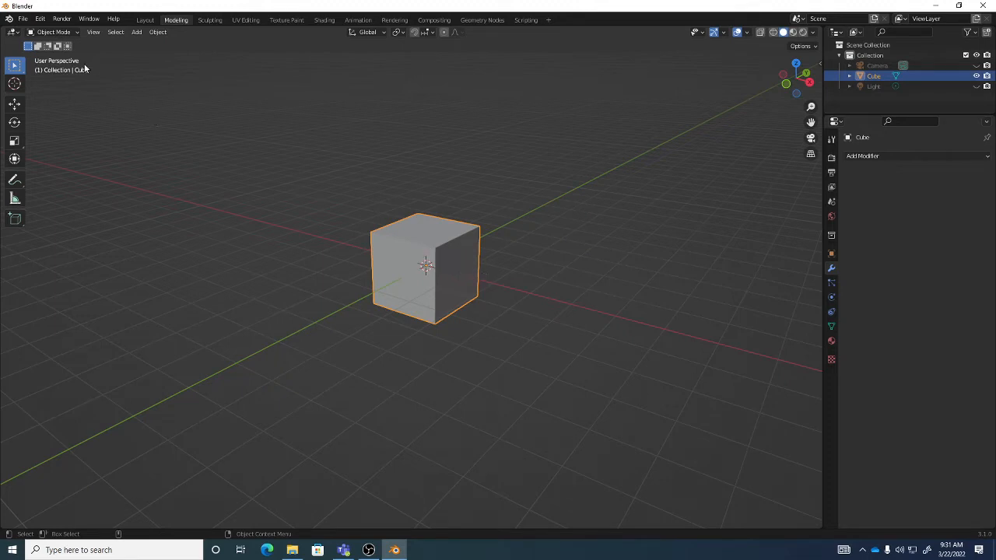
{"action": "left_click", "coordinate": [69, 34]}
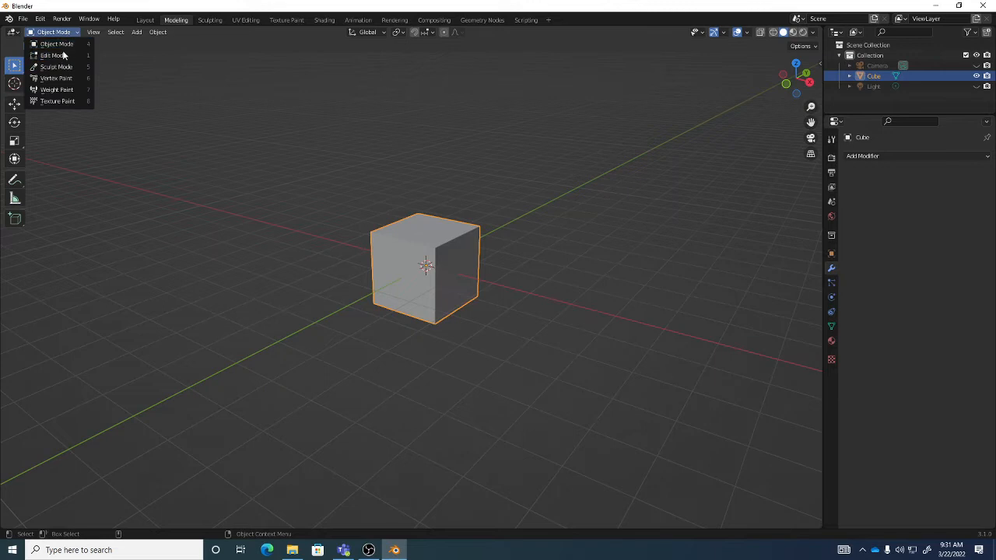
{"action": "left_click", "coordinate": [66, 43]}
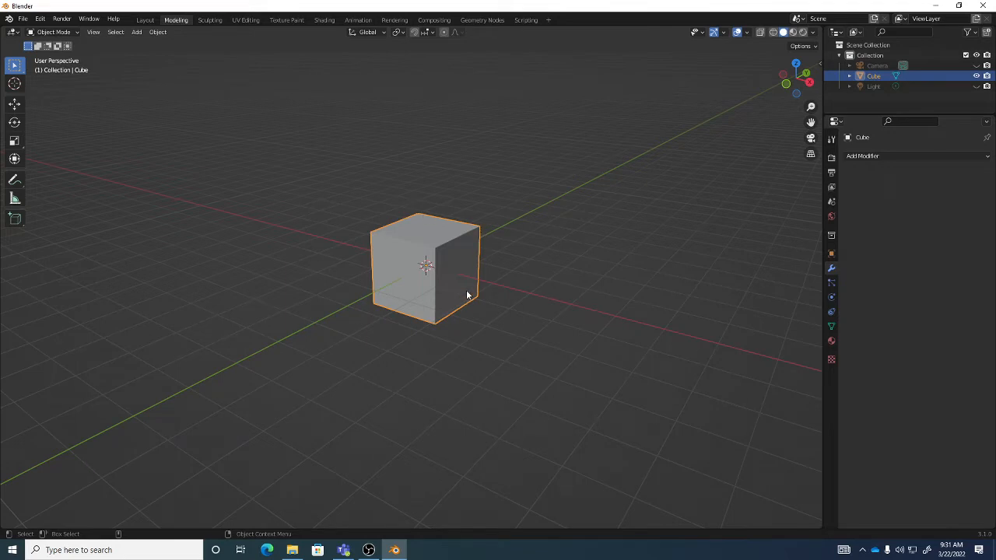
{"action": "key", "text": "Delete"}
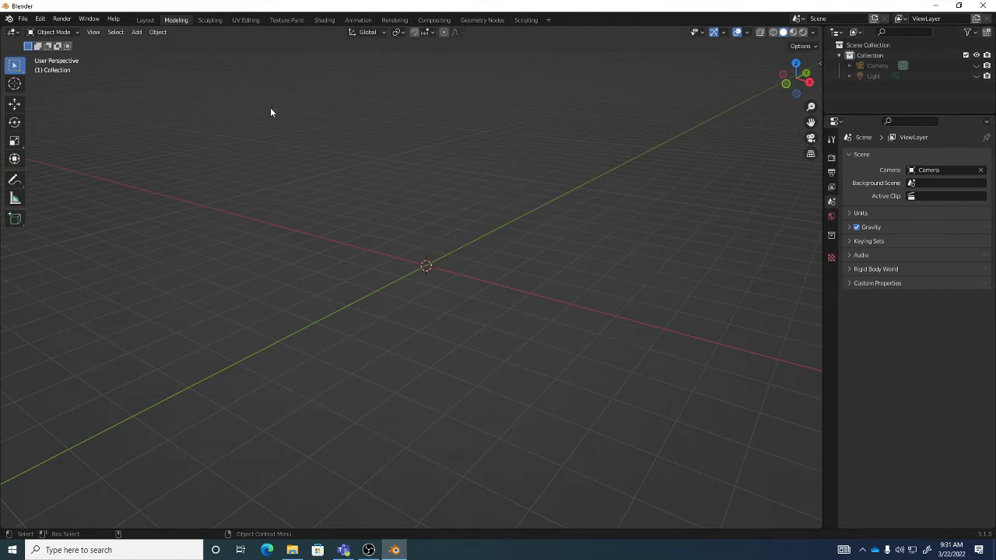
Add a mesh cylinder to the scene
{"action": "left_click", "coordinate": [137, 33]}
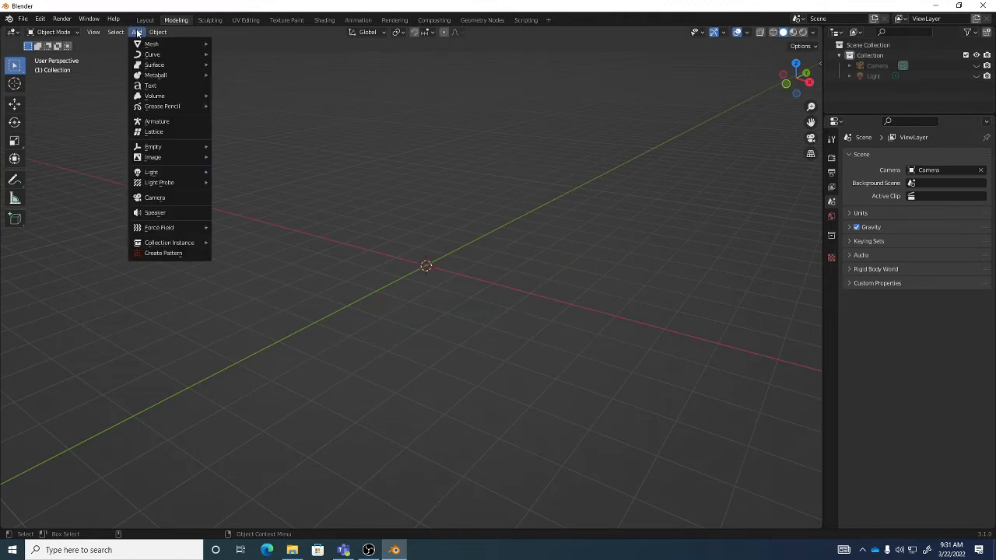
{"action": "mouse_move", "coordinate": [150, 49]}
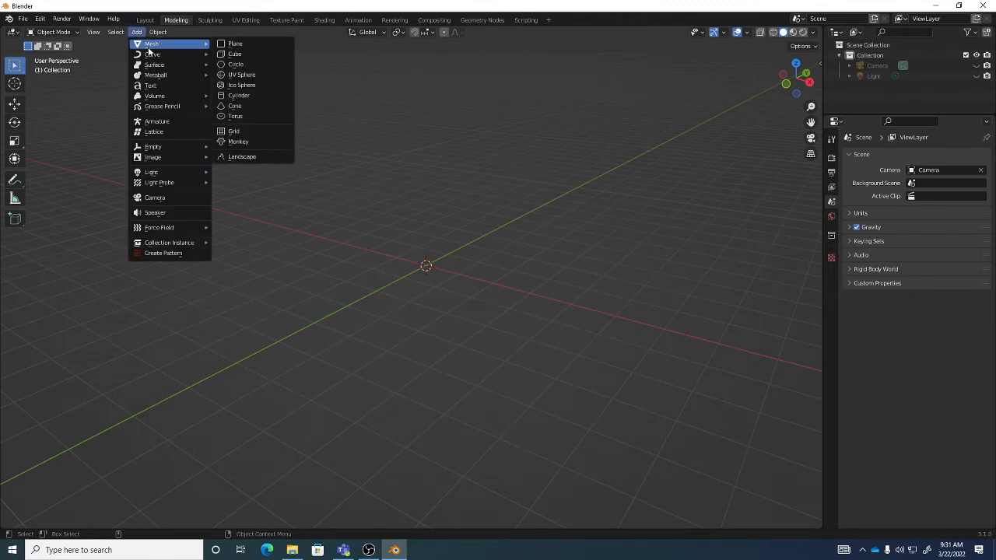
{"action": "left_click", "coordinate": [248, 95]}
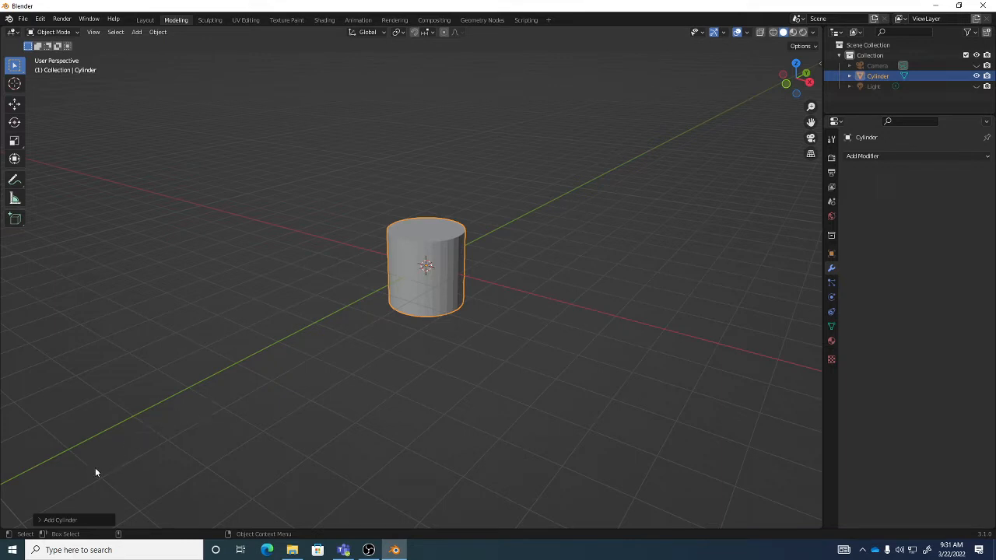
Set the new cylinder's vertices to 12 in its creation settings
{"action": "left_click", "coordinate": [83, 520]}
{"action": "left_click", "coordinate": [60, 379]}
{"action": "left_click", "coordinate": [62, 521]}
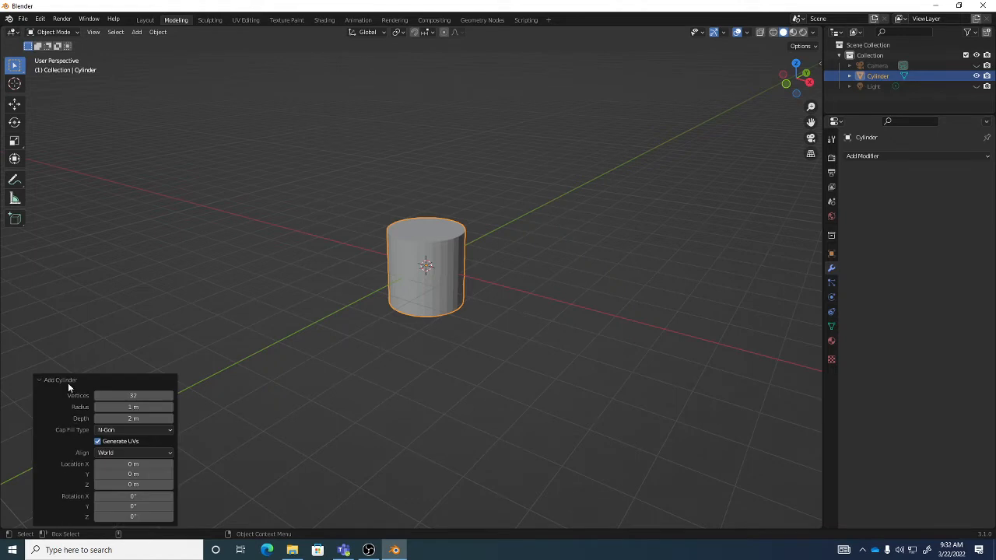
{"action": "left_click", "coordinate": [69, 381]}
{"action": "left_click", "coordinate": [66, 521]}
{"action": "left_click", "coordinate": [75, 382]}
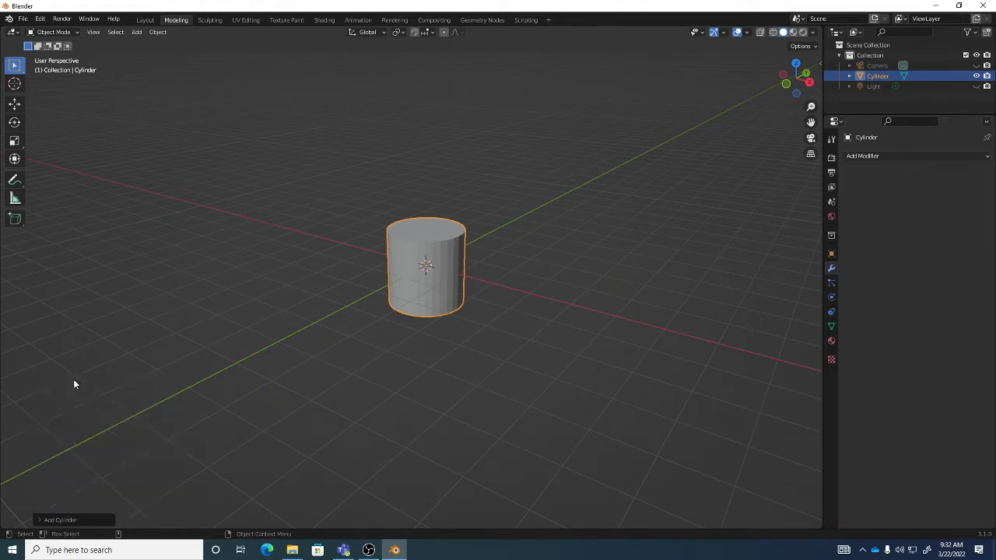
{"action": "left_click", "coordinate": [60, 520]}
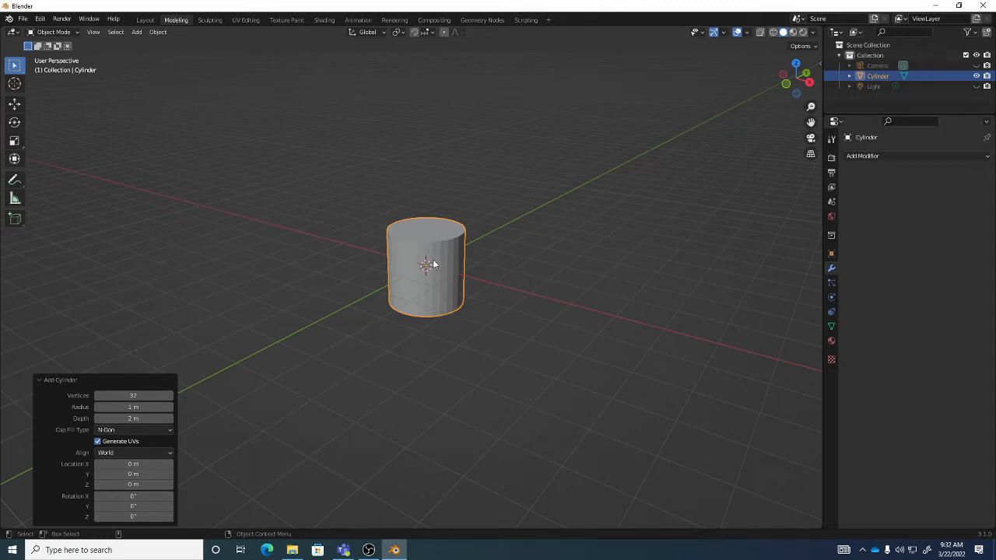
{"action": "left_click", "coordinate": [134, 396]}
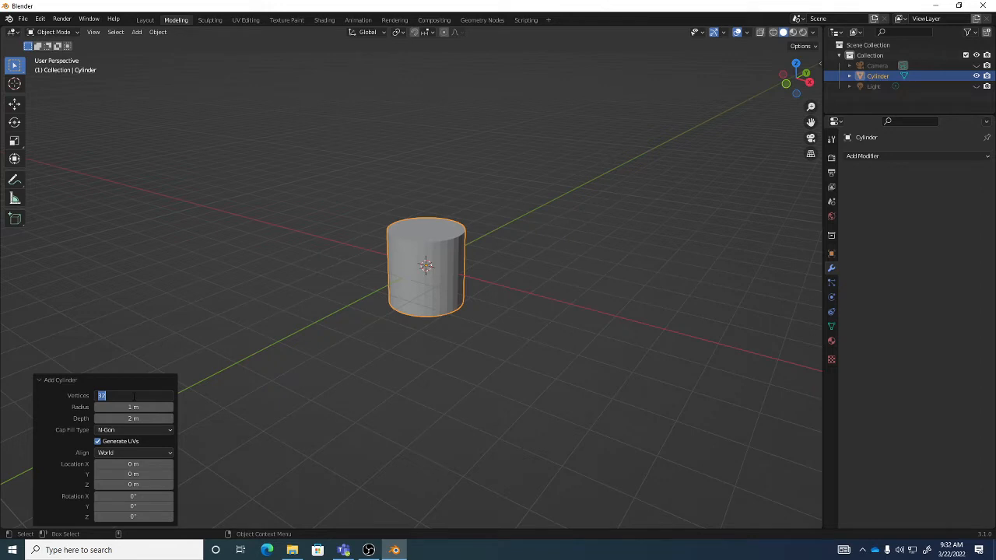
{"action": "type", "text": "12"}
{"action": "key", "text": "Return"}
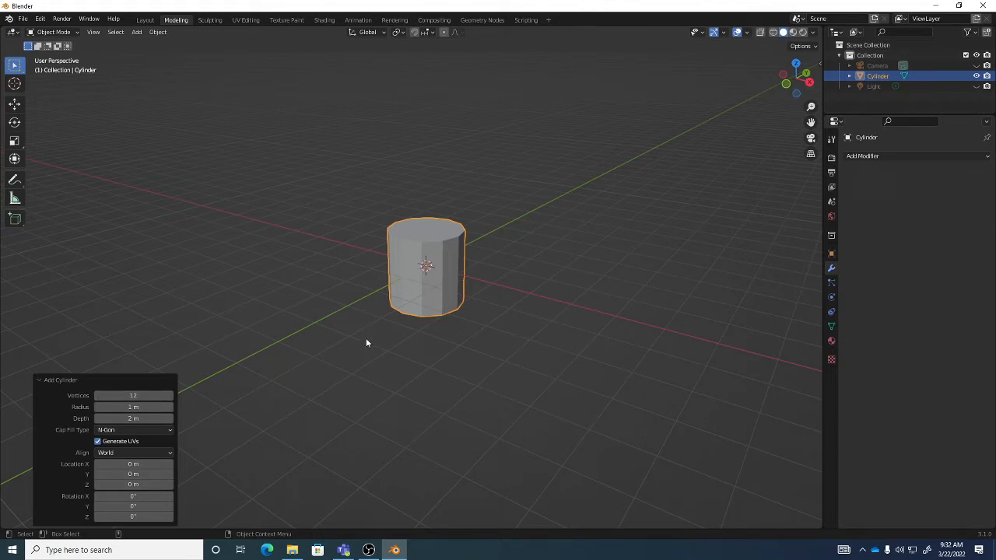
{"action": "mouse_move", "coordinate": [448, 349]}
{"action": "middle_mouse_down"}
{"action": "mouse_move", "coordinate": [469, 262]}
{"action": "mouse_move", "coordinate": [449, 395]}
{"action": "mouse_move", "coordinate": [472, 258]}
{"action": "mouse_move", "coordinate": [456, 382]}
{"action": "mouse_move", "coordinate": [470, 298]}
{"action": "mouse_move", "coordinate": [472, 330]}
{"action": "mouse_move", "coordinate": [456, 363]}
{"action": "middle_mouse_up"}
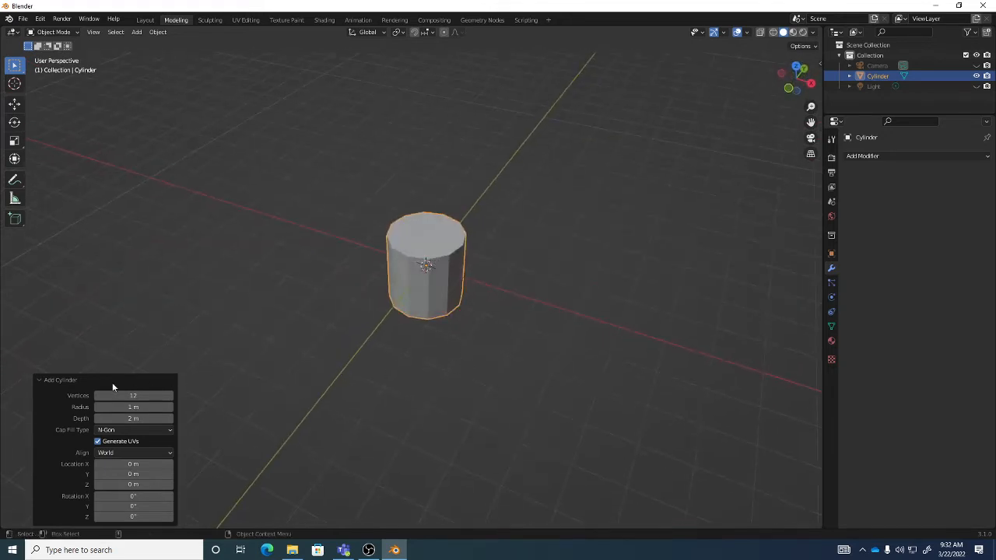
{"action": "left_click", "coordinate": [63, 381]}
{"action": "left_click", "coordinate": [66, 521]}
{"action": "left_click", "coordinate": [59, 380]}
{"action": "middle_click_drag", "start_coordinate": [327, 336], "coordinate": [439, 280]}
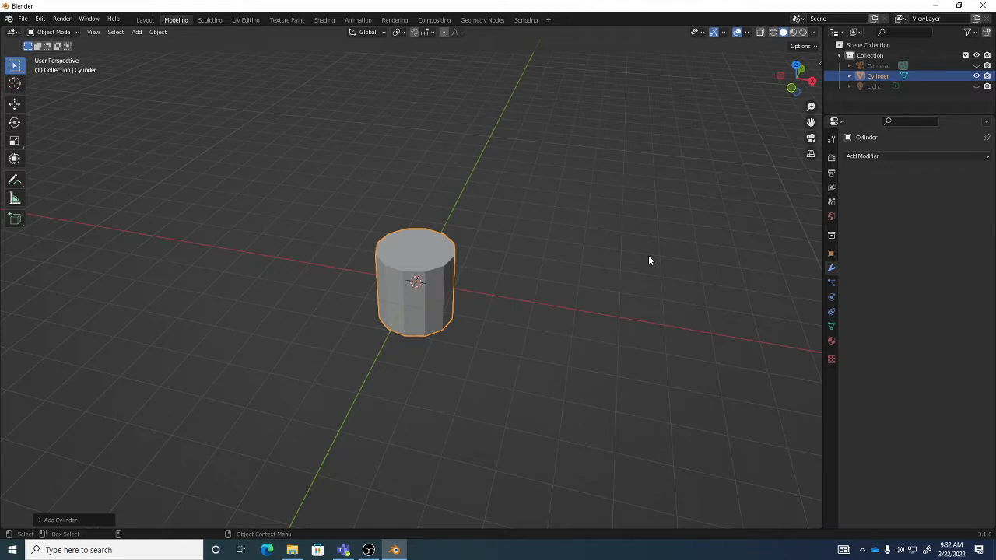
{"action": "left_click", "coordinate": [136, 32]}
{"action": "mouse_move", "coordinate": [155, 45]}
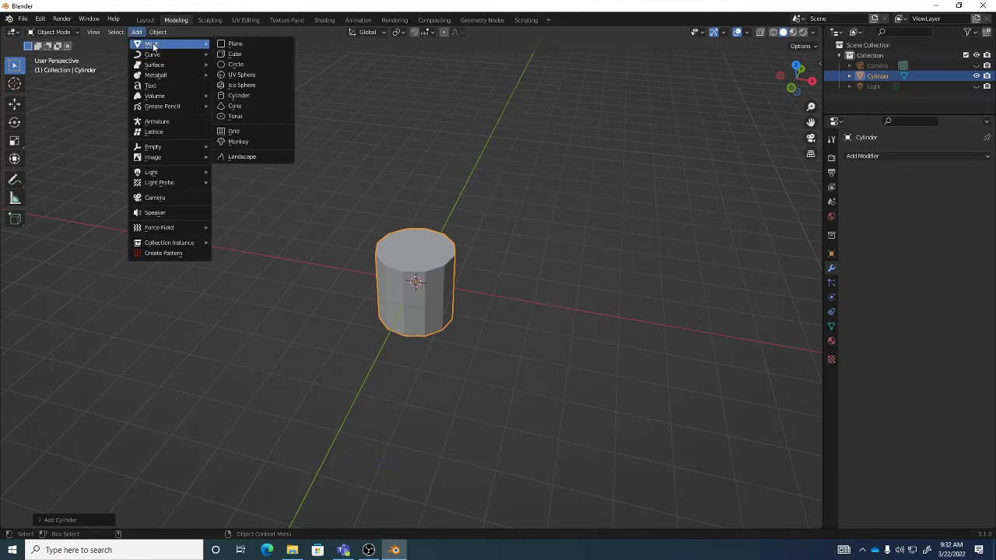
{"action": "left_click", "coordinate": [69, 520]}
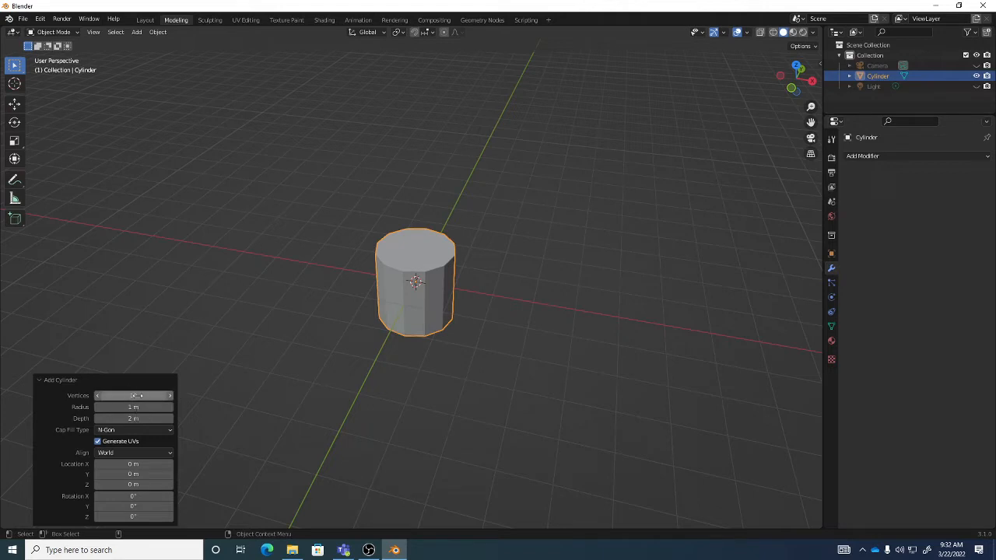
{"action": "left_click", "coordinate": [65, 380]}
{"action": "middle_click_drag", "start_coordinate": [448, 338], "coordinate": [466, 319]}
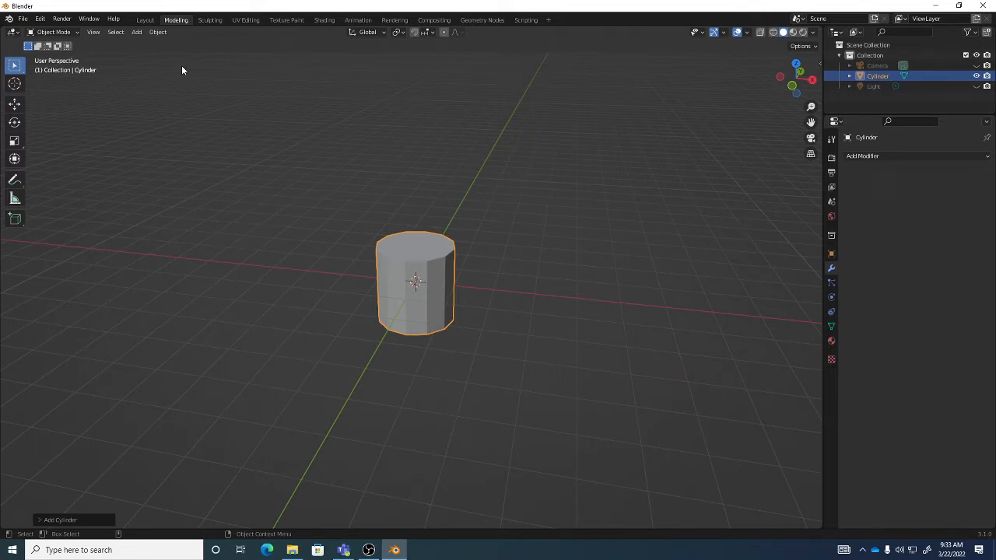
{"action": "left_click", "coordinate": [159, 32]}
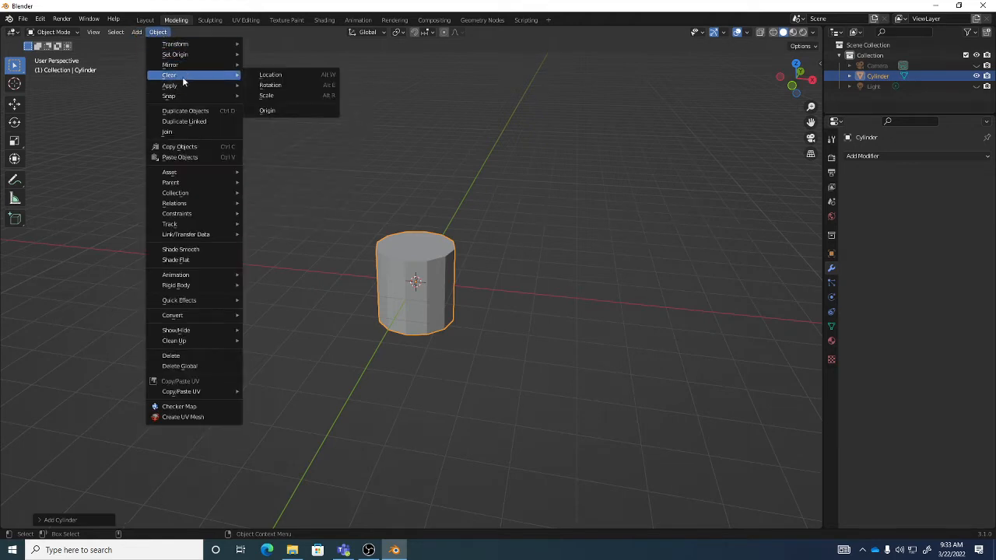
{"action": "mouse_move", "coordinate": [181, 89]}
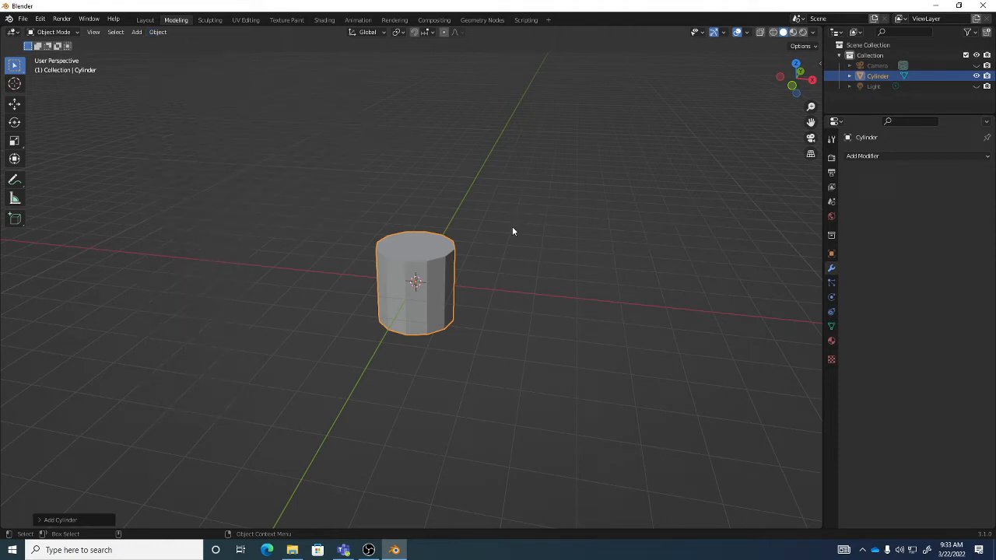
In Edit Mode, move the cylinder's whole mesh along the X axis, away from its origin point
{"action": "key", "text": "Tab"}
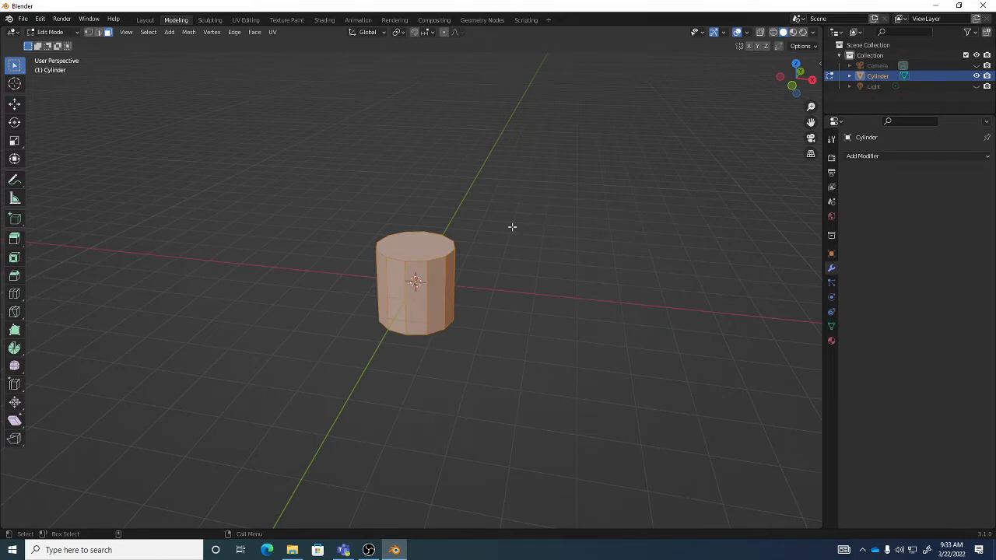
{"action": "left_click", "coordinate": [70, 32]}
{"action": "key", "text": "shift+space"}
{"action": "key", "text": "g"}
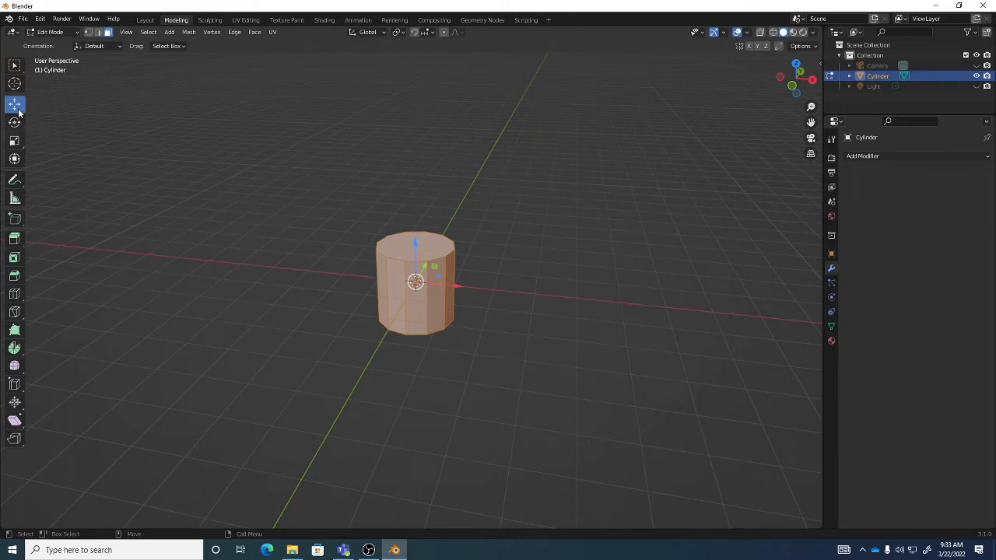
{"action": "key", "text": "shift+space"}
{"action": "key", "text": "s"}
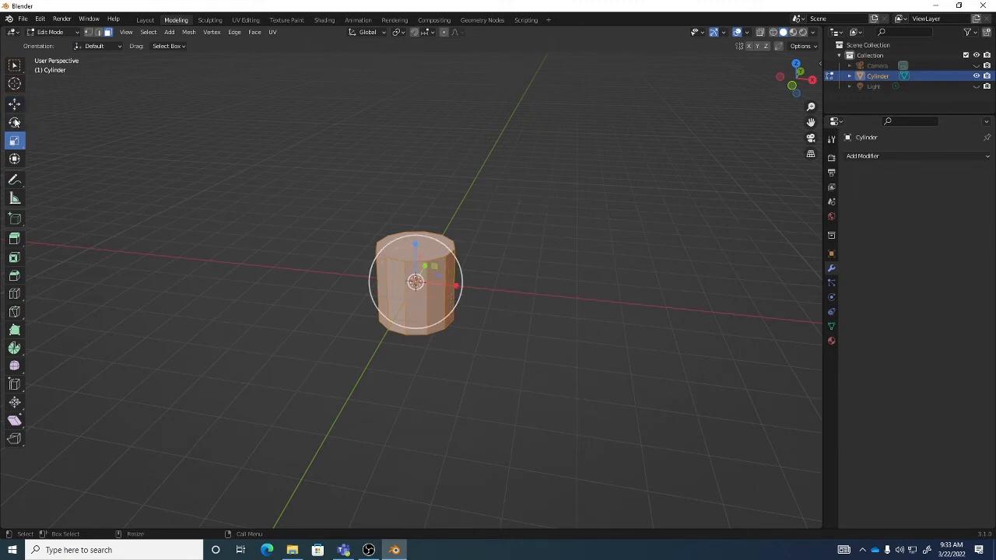
{"action": "key", "text": "shift+space"}
{"action": "key", "text": "g"}
{"action": "middle_click_drag", "start_coordinate": [459, 323], "coordinate": [459, 310]}
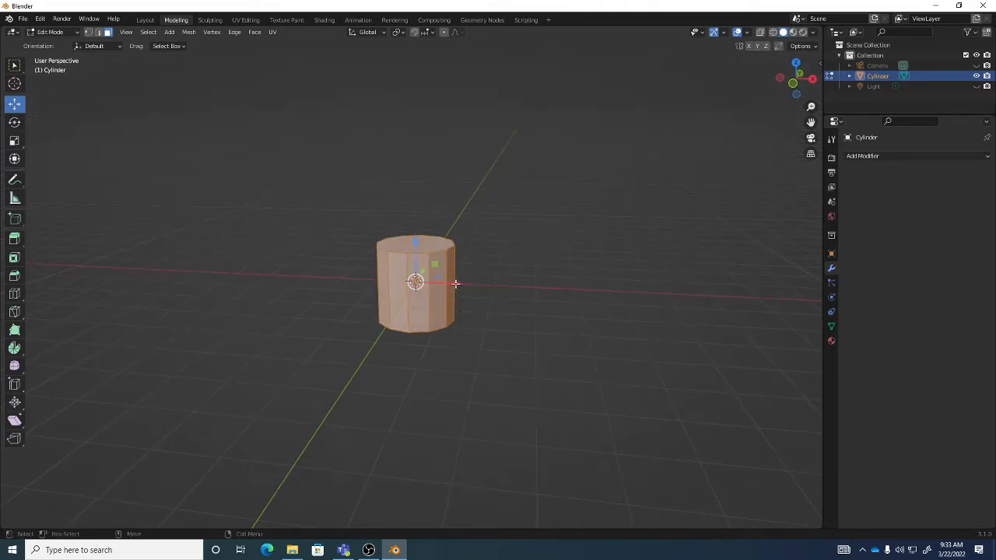
{"action": "left_click_drag", "start_coordinate": [456, 284], "coordinate": [607, 292]}
{"action": "middle_click_drag", "start_coordinate": [646, 325], "coordinate": [596, 329]}
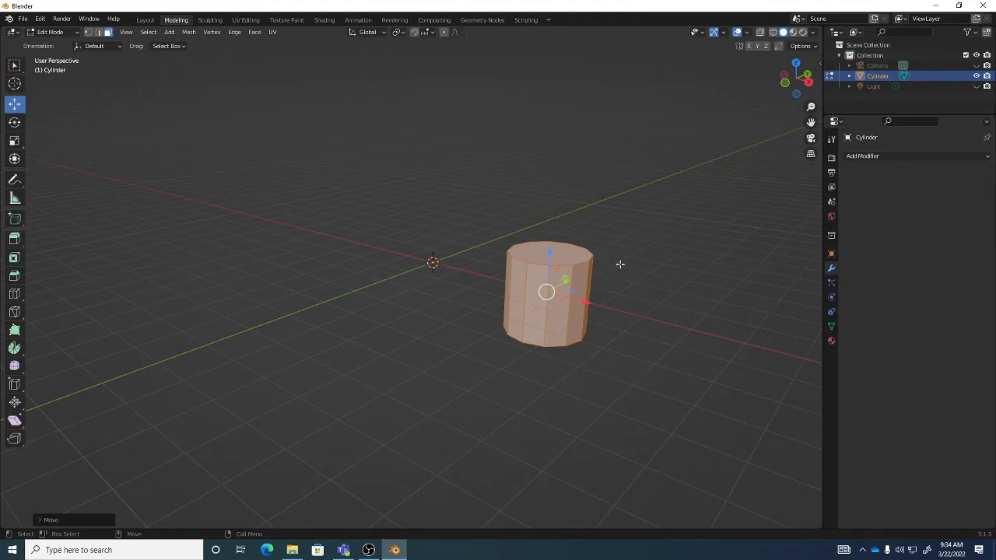
Scale the cylinder's mesh down along the Z axis to flatten it into a thin disc
{"action": "key", "text": "shift+space"}
{"action": "key", "text": "s"}
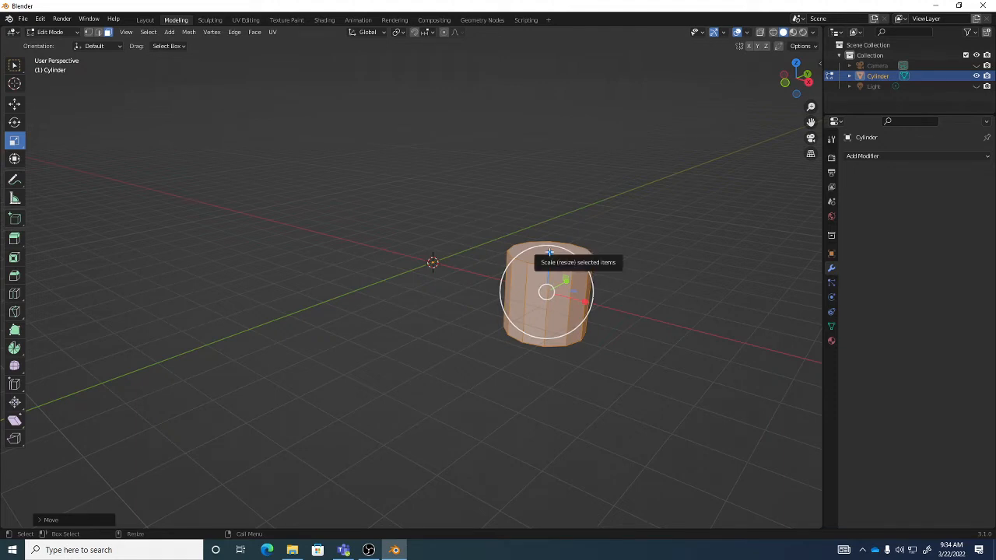
{"action": "left_click_drag", "start_coordinate": [548, 253], "coordinate": [546, 284]}
{"action": "key", "text": "Tab"}
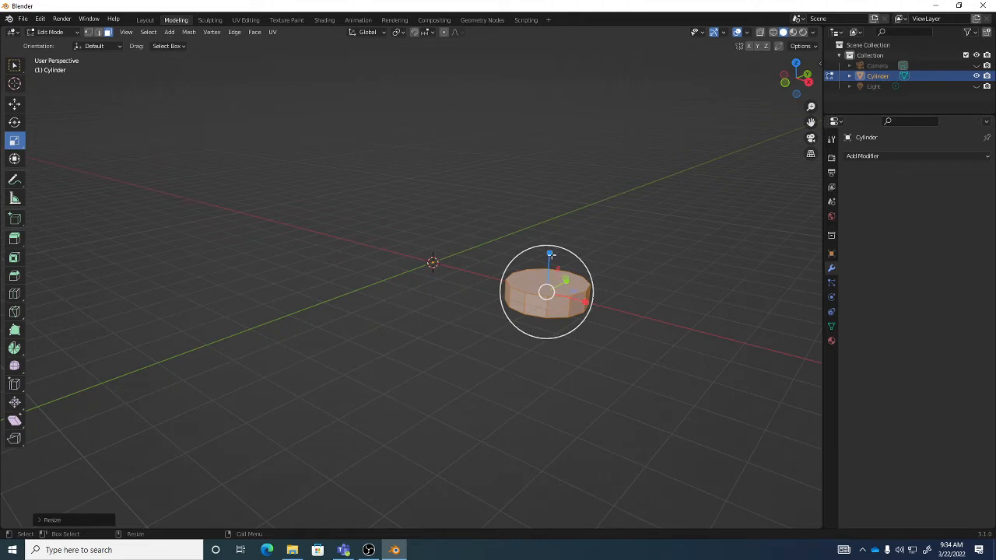
Scale the disc's mesh up uniformly to widen it, and flatten it further along the Z axis
{"action": "left_click_drag", "start_coordinate": [550, 254], "coordinate": [615, 259]}
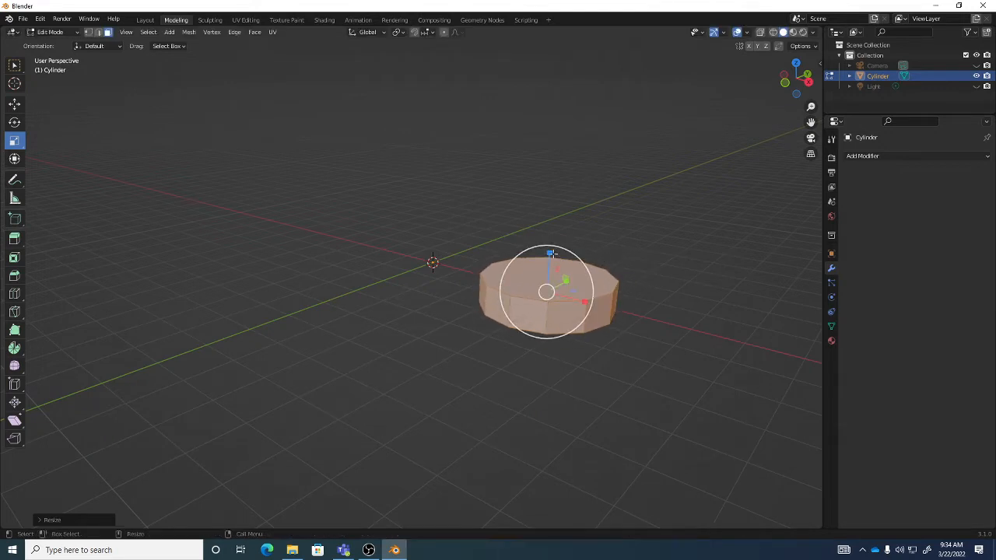
{"action": "left_click_drag", "start_coordinate": [549, 254], "coordinate": [549, 267]}
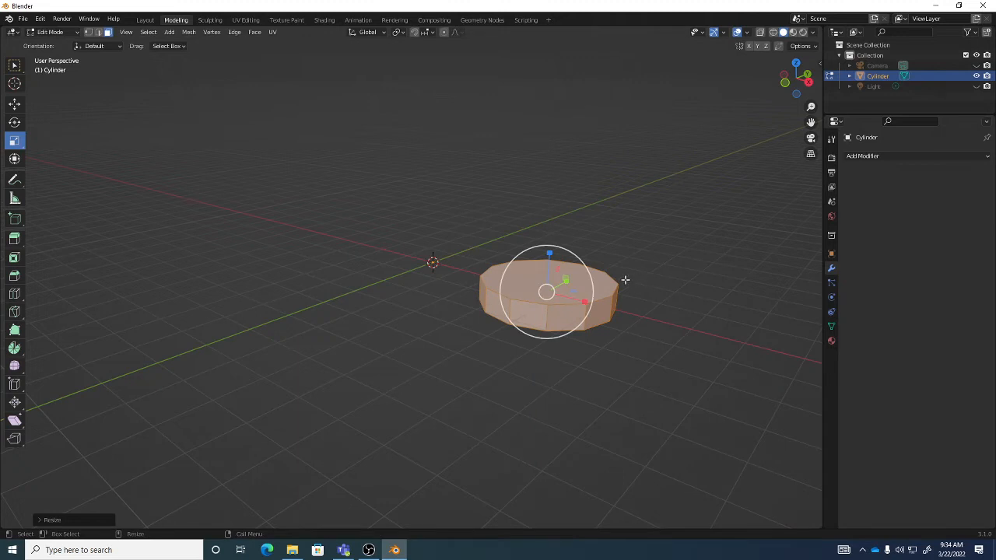
{"action": "key", "text": "s"}
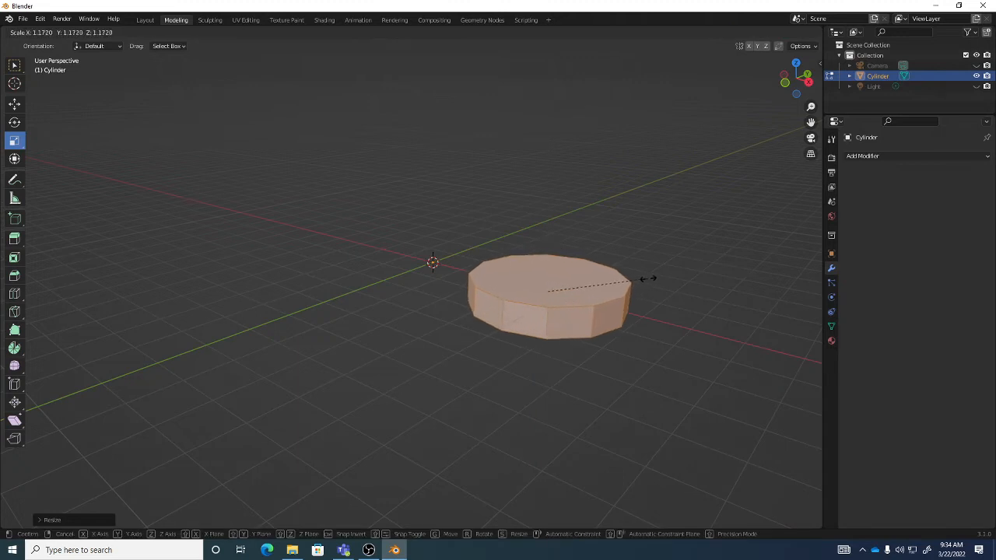
{"action": "left_click", "coordinate": [652, 279]}
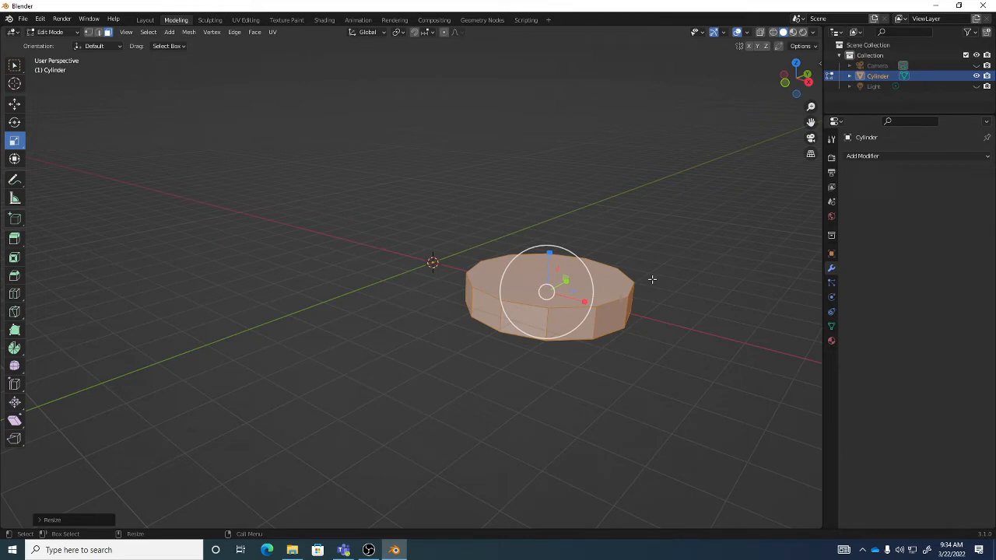
{"action": "left_click_drag", "start_coordinate": [549, 253], "coordinate": [623, 277]}
Move the disc's mesh freely to a spot beside the origin on the positive X side
{"action": "middle_click_drag", "start_coordinate": [622, 276], "coordinate": [438, 267]}
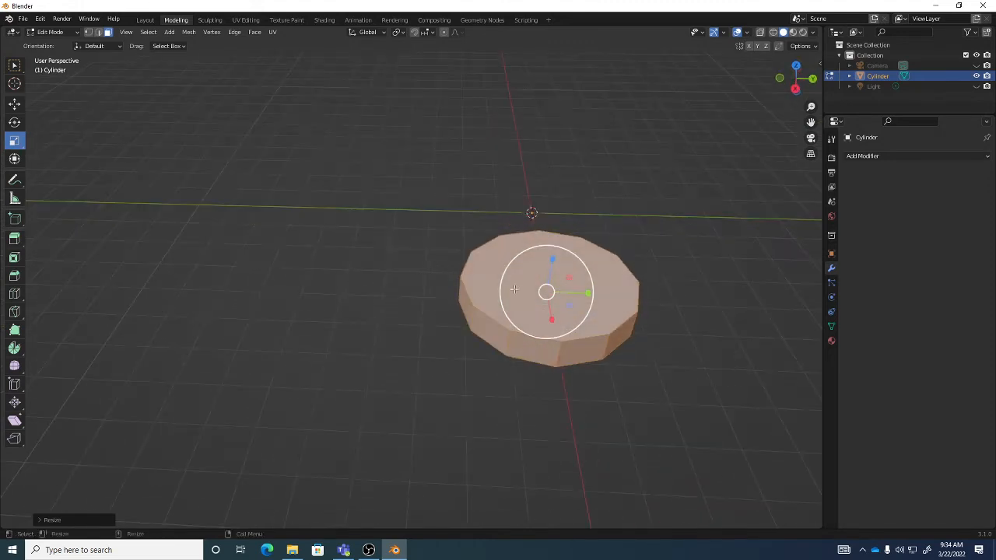
{"action": "key", "text": "g"}
{"action": "middle_click_drag", "start_coordinate": [606, 327], "coordinate": [444, 285]}
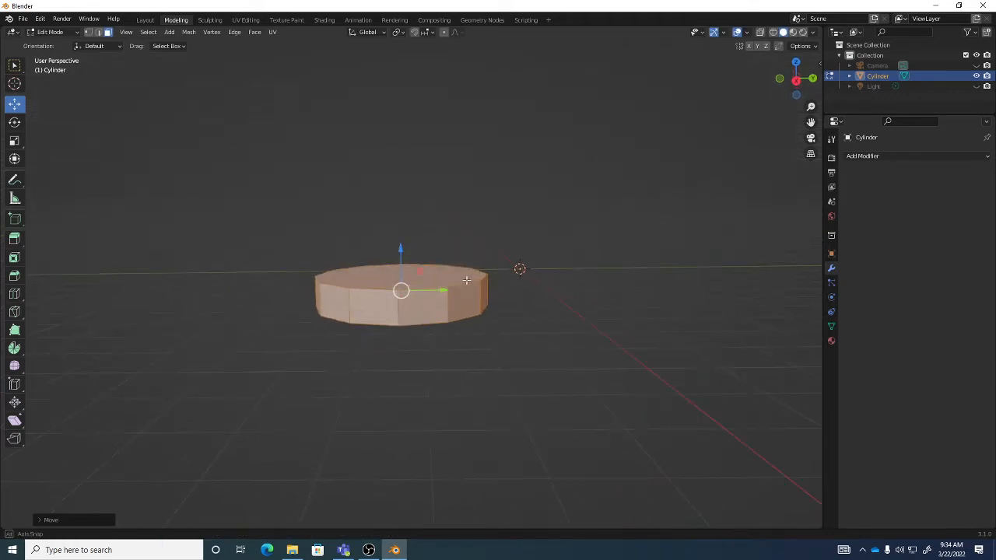
{"action": "left_click_drag", "start_coordinate": [401, 288], "coordinate": [366, 260]}
{"action": "middle_click_drag", "start_coordinate": [419, 267], "coordinate": [496, 259]}
{"action": "key", "text": "g"}
{"action": "left_click", "coordinate": [446, 284]}
{"action": "key", "text": "g"}
{"action": "left_click", "coordinate": [535, 289]}
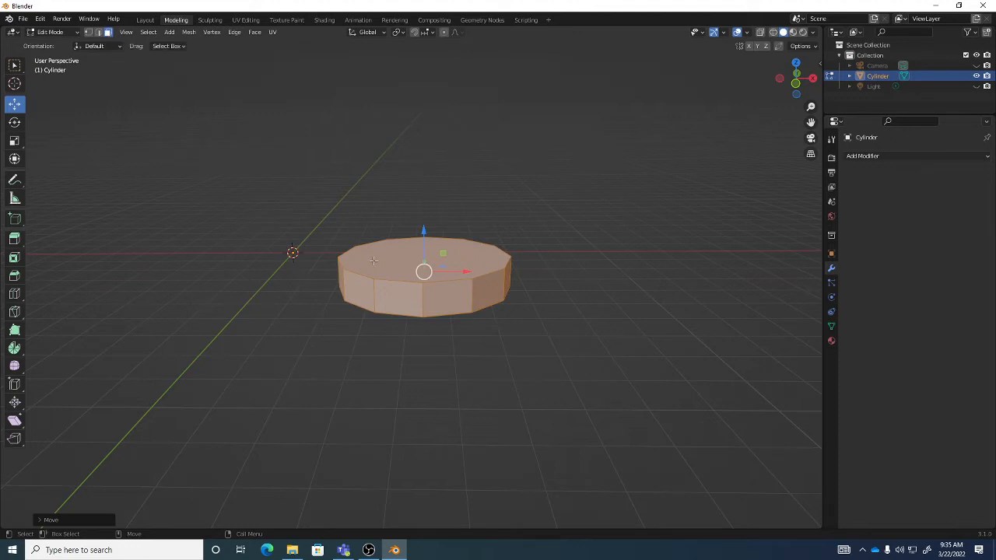
Select the whole mesh and rotate it about the Y axis so the disc slopes down away from the origin
{"action": "left_click", "coordinate": [149, 32]}
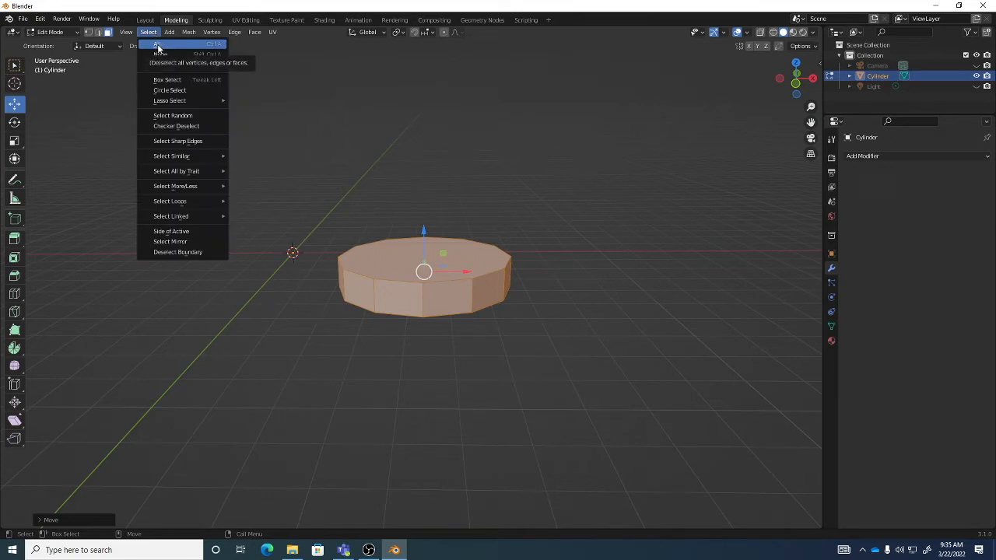
{"action": "left_click", "coordinate": [157, 43]}
{"action": "middle_click_drag", "start_coordinate": [552, 296], "coordinate": [552, 288]}
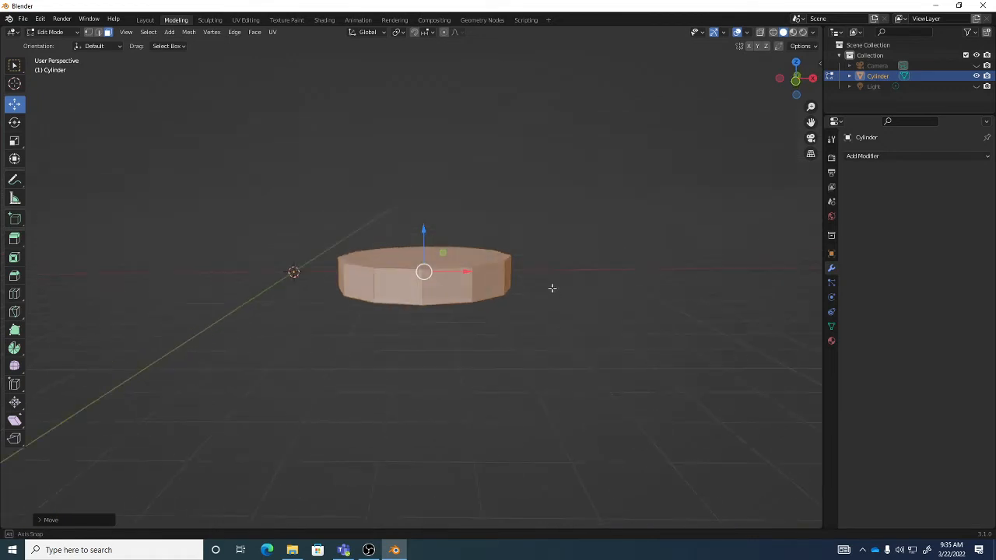
{"action": "key", "text": "shift+space"}
{"action": "key", "text": "r"}
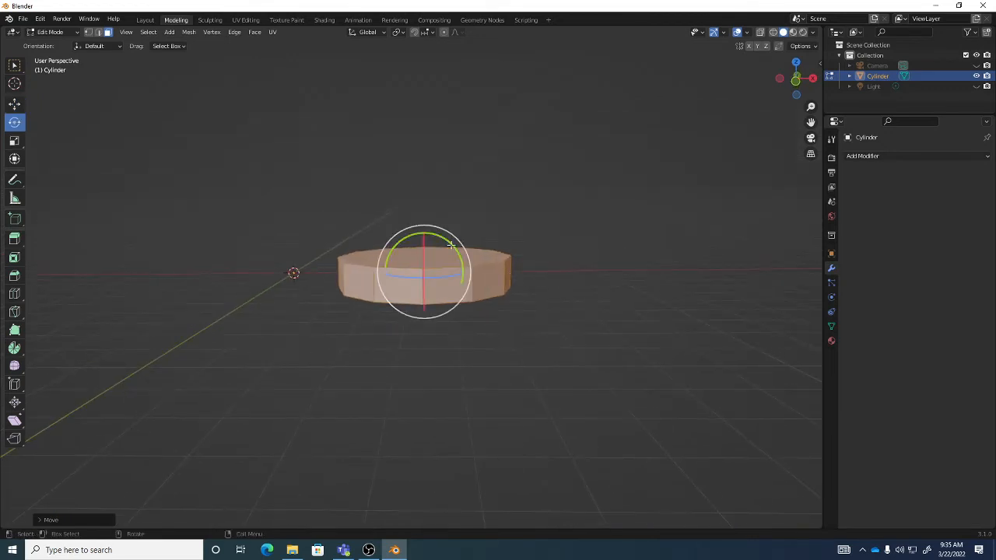
{"action": "mouse_move", "coordinate": [451, 246]}
{"action": "left_mouse_down"}
{"action": "mouse_move", "coordinate": [445, 264]}
{"action": "mouse_move", "coordinate": [455, 261]}
{"action": "left_mouse_up"}
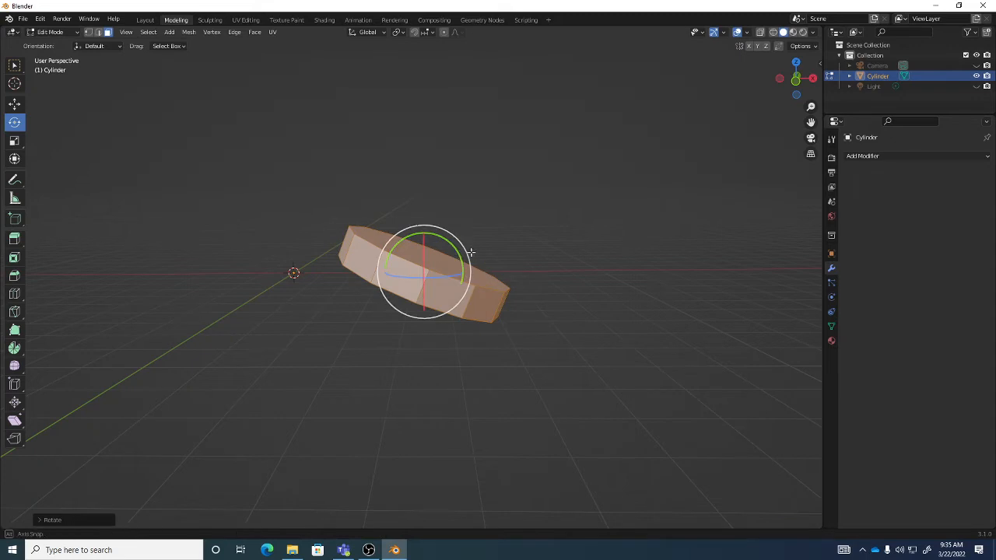
{"action": "middle_click_drag", "start_coordinate": [459, 244], "coordinate": [476, 247]}
{"action": "left_click_drag", "start_coordinate": [461, 243], "coordinate": [462, 245]}
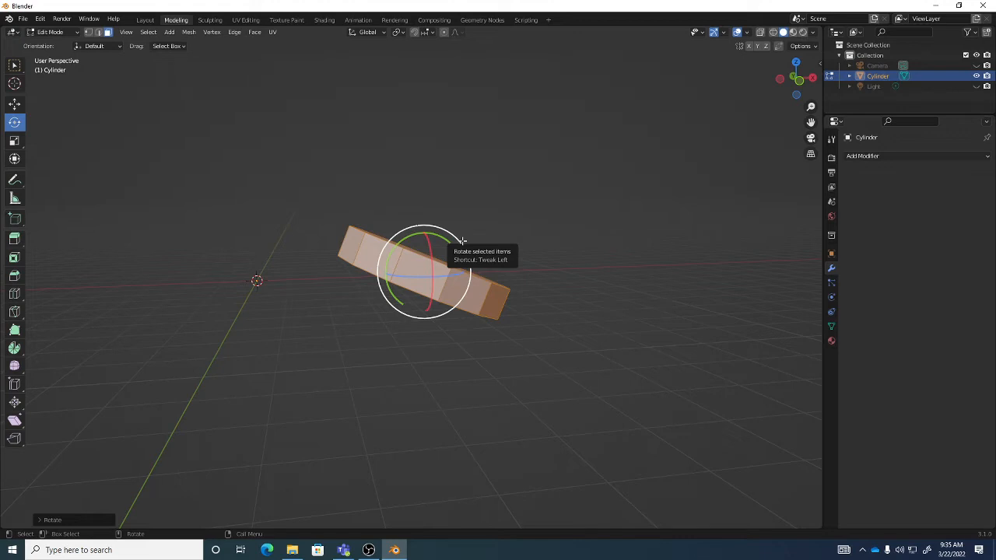
Rotate the disc freely as seen along the X axis to give it a second, sideways tilt
{"action": "middle_click_drag", "start_coordinate": [477, 252], "coordinate": [393, 247]}
{"action": "key", "text": "r"}
{"action": "left_click", "coordinate": [485, 246]}
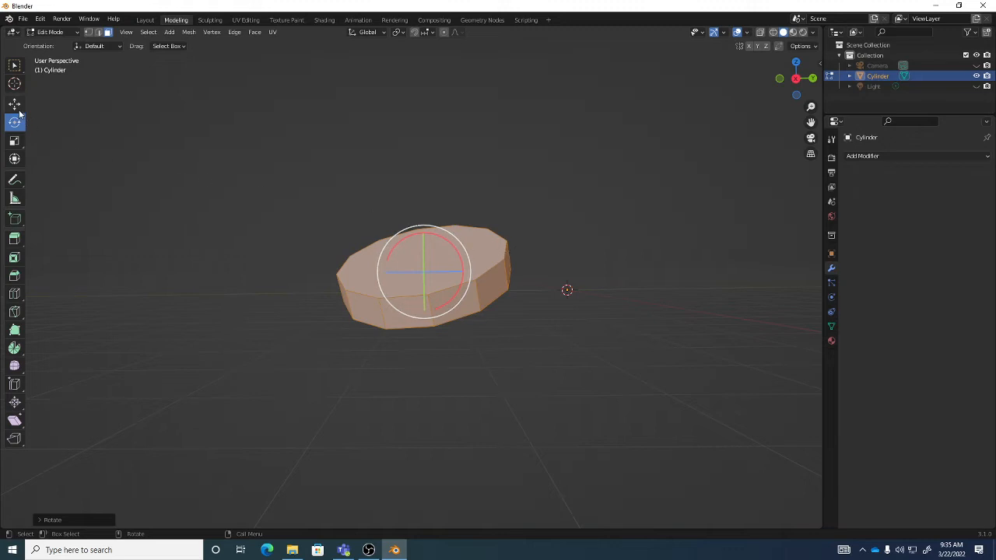
{"action": "key", "text": "r"}
{"action": "left_click", "coordinate": [507, 236]}
{"action": "middle_click_drag", "start_coordinate": [439, 243], "coordinate": [549, 249]}
{"action": "mouse_move", "coordinate": [417, 258]}
{"action": "left_mouse_down"}
{"action": "mouse_move", "coordinate": [408, 262]}
{"action": "mouse_move", "coordinate": [417, 259]}
{"action": "left_mouse_up"}
Move the tilted disc freely to the negative Y side of the origin, keeping it clear of the origin point
{"action": "key", "text": "g"}
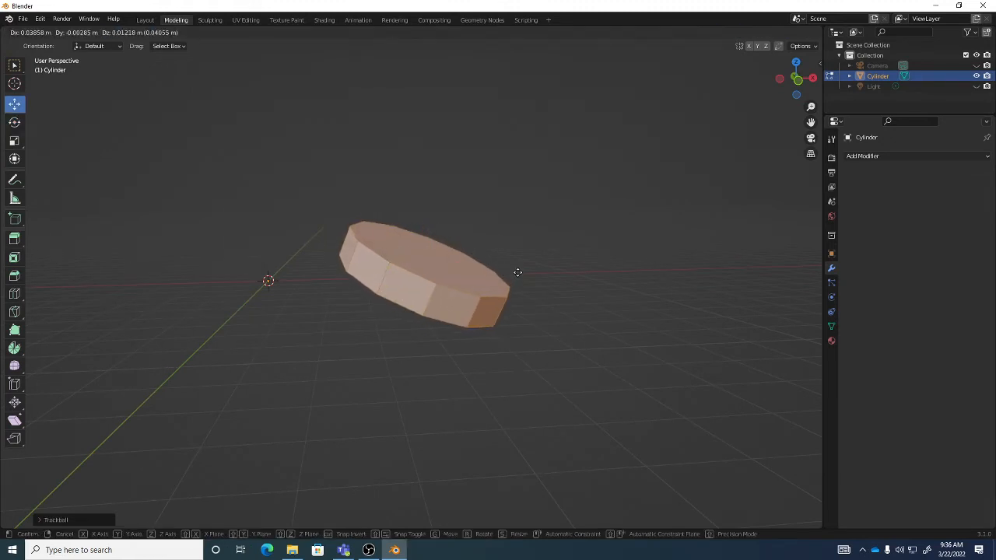
{"action": "left_click", "coordinate": [540, 271]}
{"action": "middle_click_drag", "start_coordinate": [540, 270], "coordinate": [565, 282]}
{"action": "key", "text": "g"}
{"action": "left_click", "coordinate": [482, 273]}
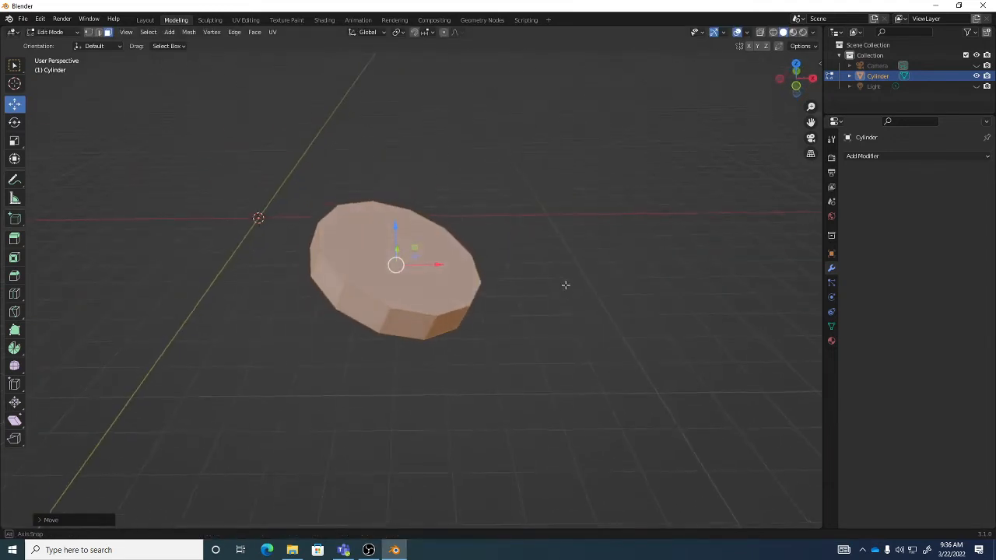
{"action": "key", "text": "g"}
{"action": "left_click", "coordinate": [519, 282]}
{"action": "middle_click_drag", "start_coordinate": [457, 273], "coordinate": [645, 253]}
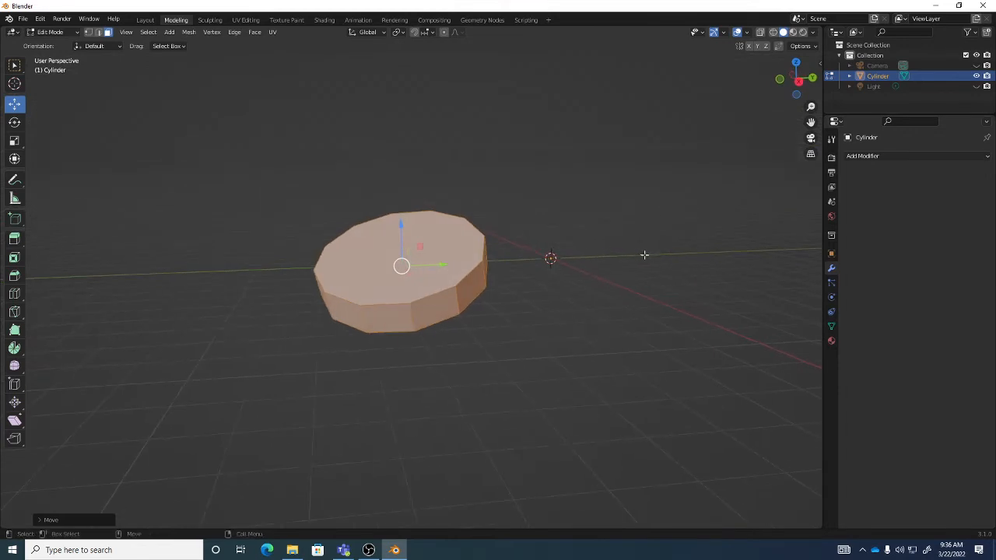
Duplicate the disc within the mesh and place the copy across the X axis on the positive Y side
{"action": "middle_click_drag", "start_coordinate": [732, 266], "coordinate": [636, 277]}
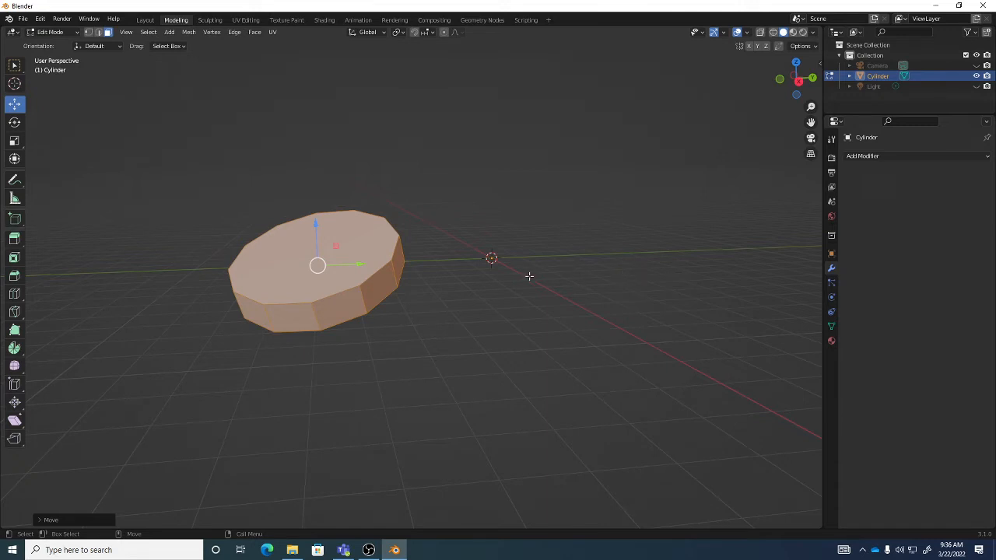
{"action": "left_click", "coordinate": [189, 33]}
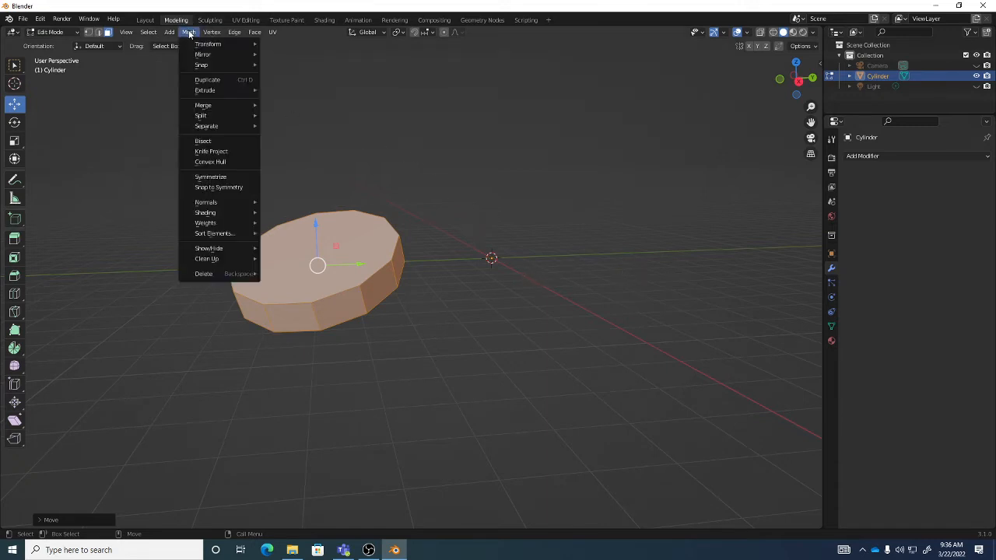
{"action": "left_click", "coordinate": [206, 80]}
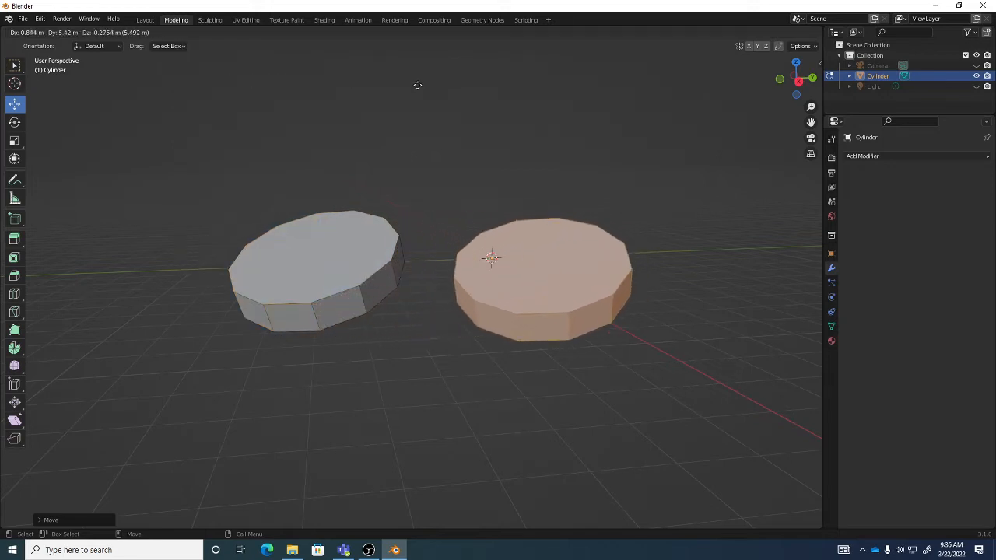
{"action": "left_click", "coordinate": [496, 61]}
{"action": "middle_click_drag", "start_coordinate": [549, 159], "coordinate": [515, 357]}
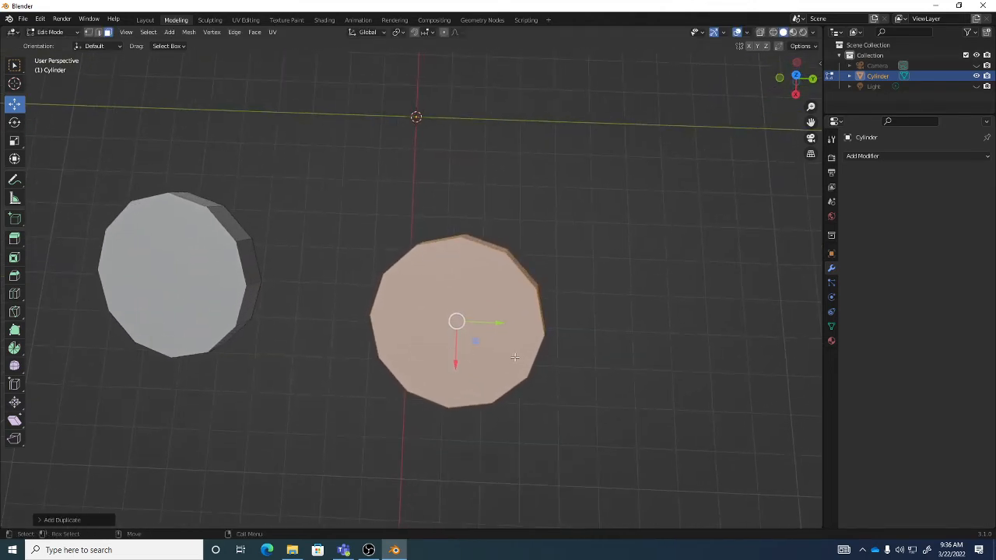
{"action": "key", "text": "g"}
{"action": "left_click", "coordinate": [610, 315]}
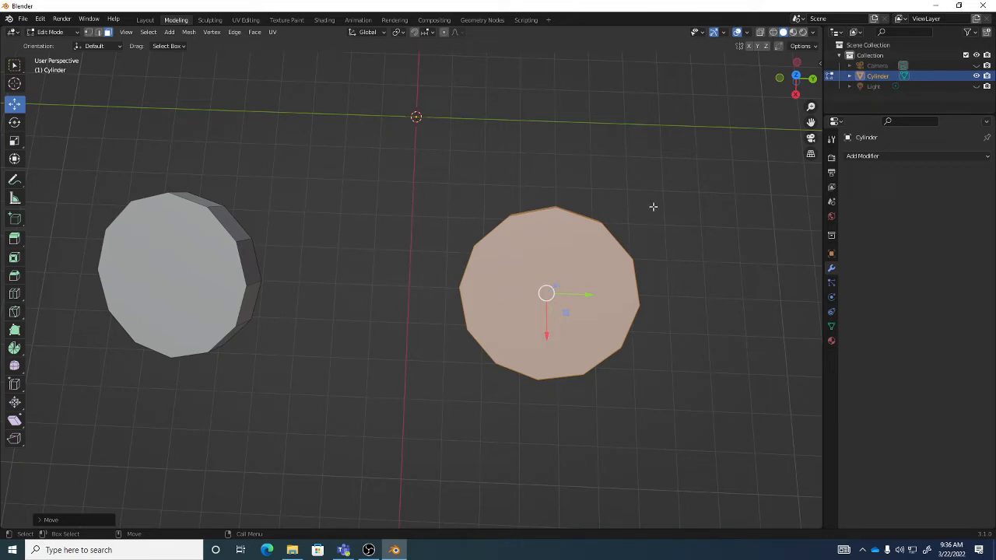
Rotate the duplicated disc so it tilts in the opposite direction to the original disc
{"action": "middle_click_drag", "start_coordinate": [588, 331], "coordinate": [680, 258]}
{"action": "key", "text": "shift+space"}
{"action": "key", "text": "r"}
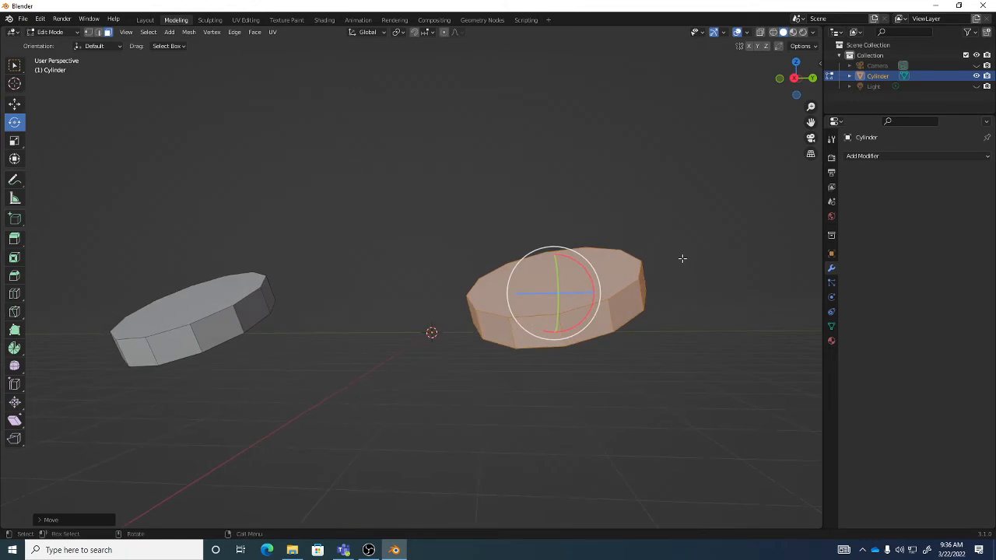
{"action": "key", "text": "r"}
{"action": "key", "text": "r"}
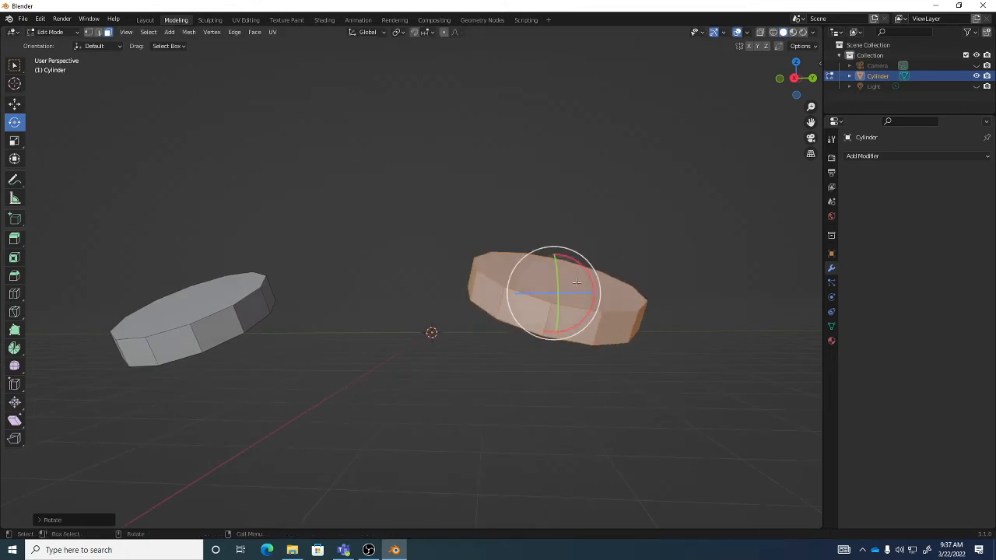
{"action": "left_click", "coordinate": [576, 288]}
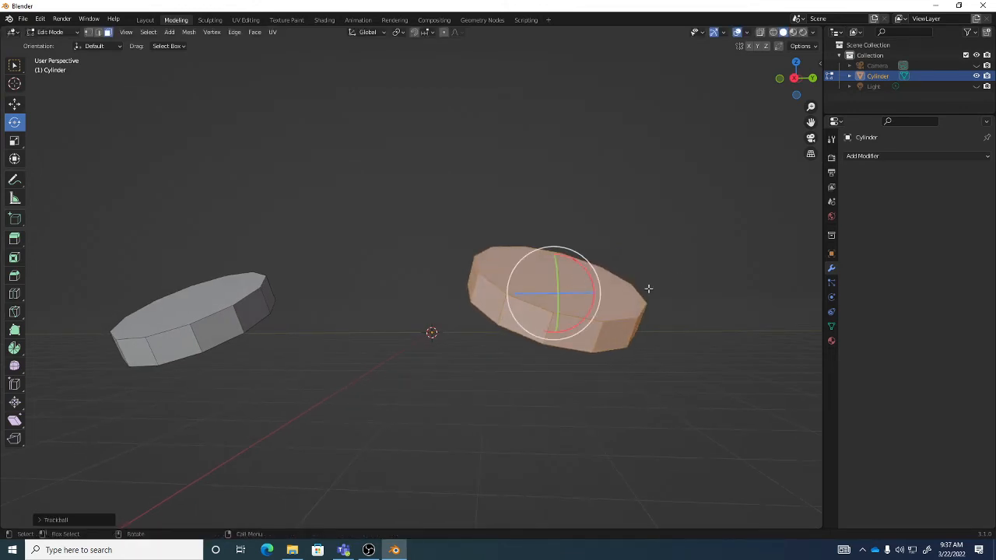
Move the duplicated disc farther back along the positive Y side, away from the original disc
{"action": "key", "text": "shift+space"}
{"action": "key", "text": "g"}
{"action": "key", "text": "g"}
{"action": "left_click", "coordinate": [680, 291]}
{"action": "middle_click_drag", "start_coordinate": [679, 291], "coordinate": [537, 303]}
{"action": "key", "text": "g"}
{"action": "left_click", "coordinate": [669, 376]}
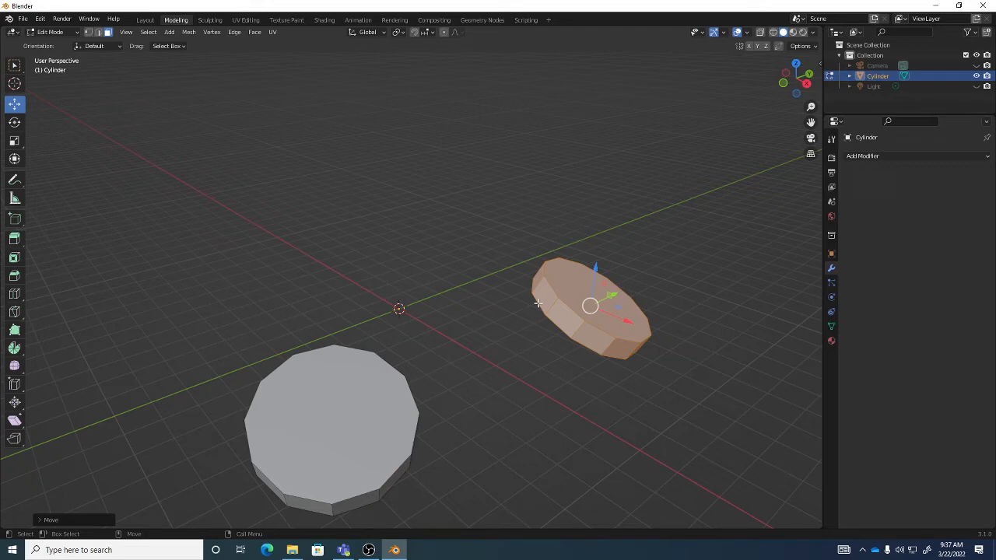
{"action": "middle_click_drag", "start_coordinate": [537, 304], "coordinate": [531, 306]}
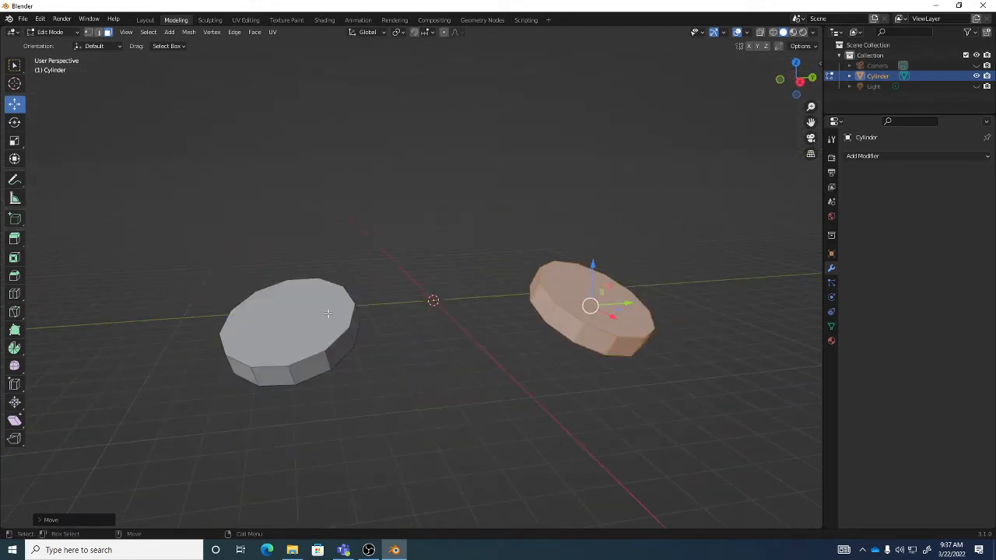
Fine-tune the tilt of the duplicated disc with a small additional rotation
{"action": "left_click", "coordinate": [169, 32]}
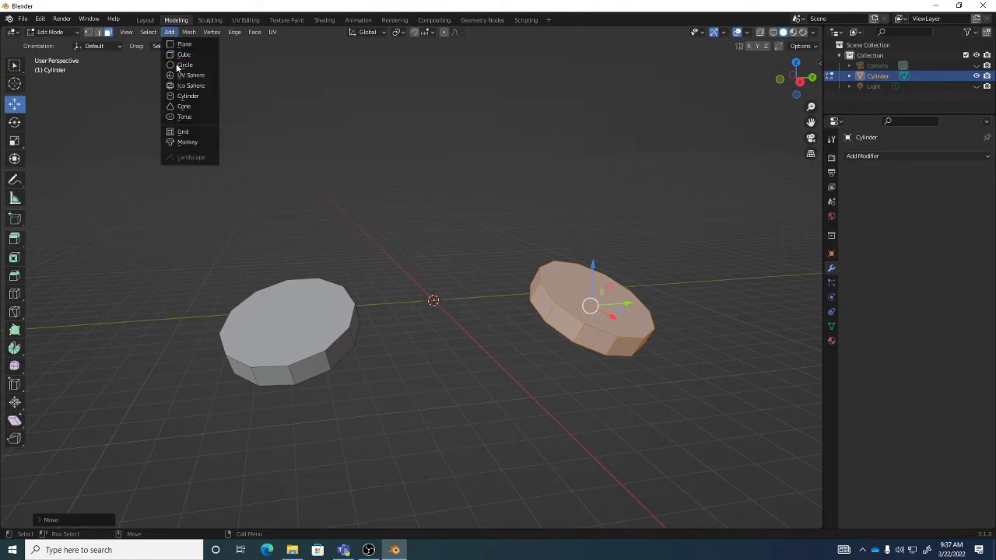
{"action": "middle_click_drag", "start_coordinate": [400, 298], "coordinate": [413, 341]}
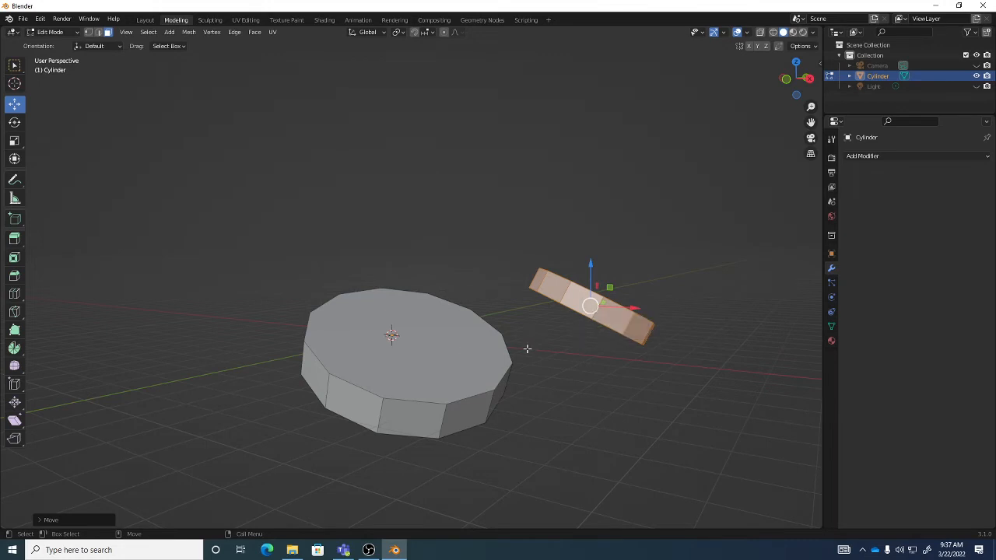
{"action": "key", "text": "shift+space"}
{"action": "key", "text": "r"}
{"action": "middle_click_drag", "start_coordinate": [656, 309], "coordinate": [608, 261]}
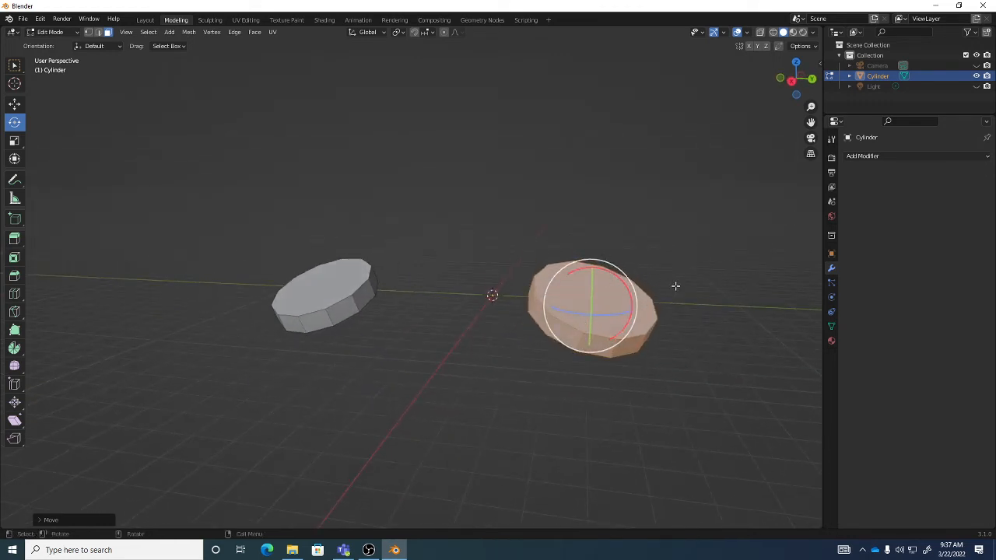
{"action": "middle_click_drag", "start_coordinate": [676, 285], "coordinate": [616, 290]}
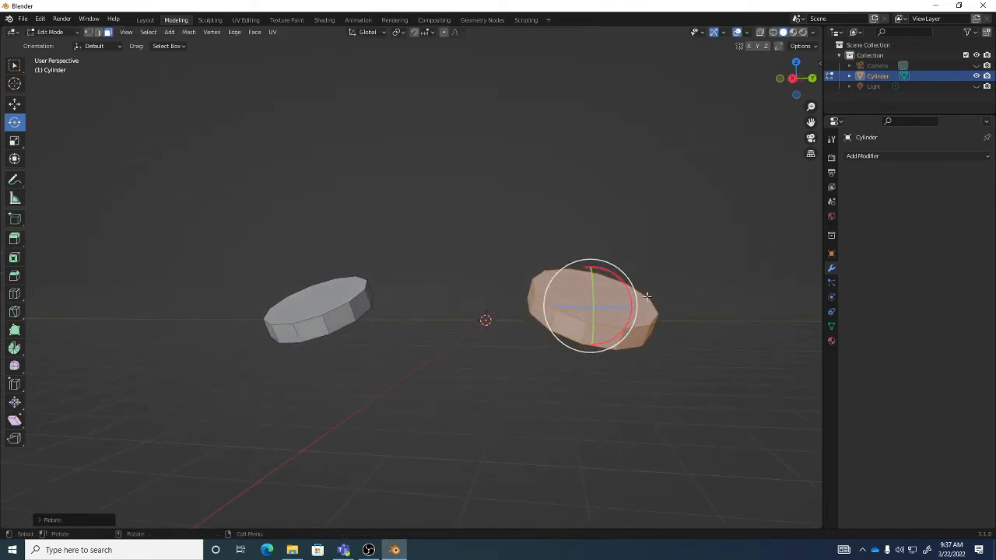
{"action": "left_click", "coordinate": [184, 34]}
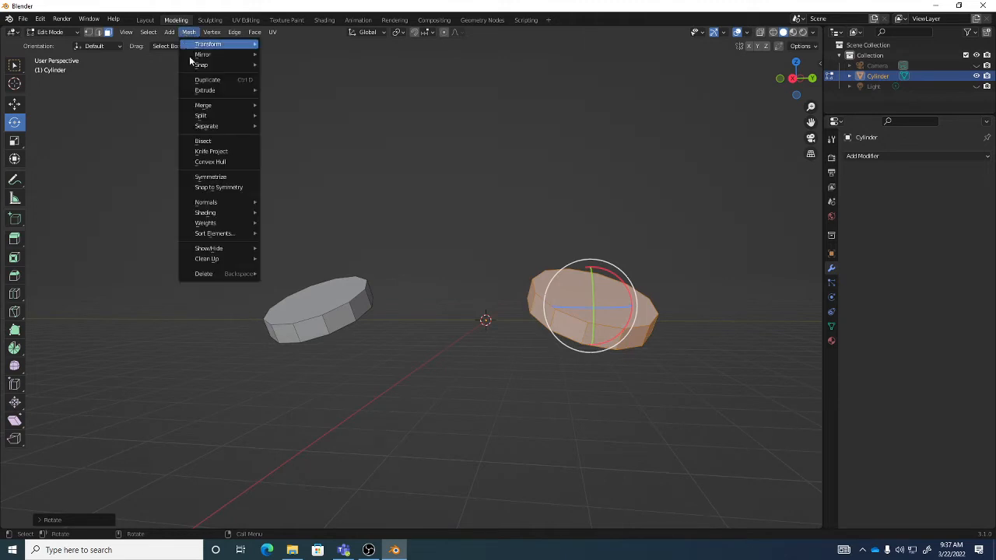
{"action": "middle_click_drag", "start_coordinate": [324, 269], "coordinate": [540, 285]}
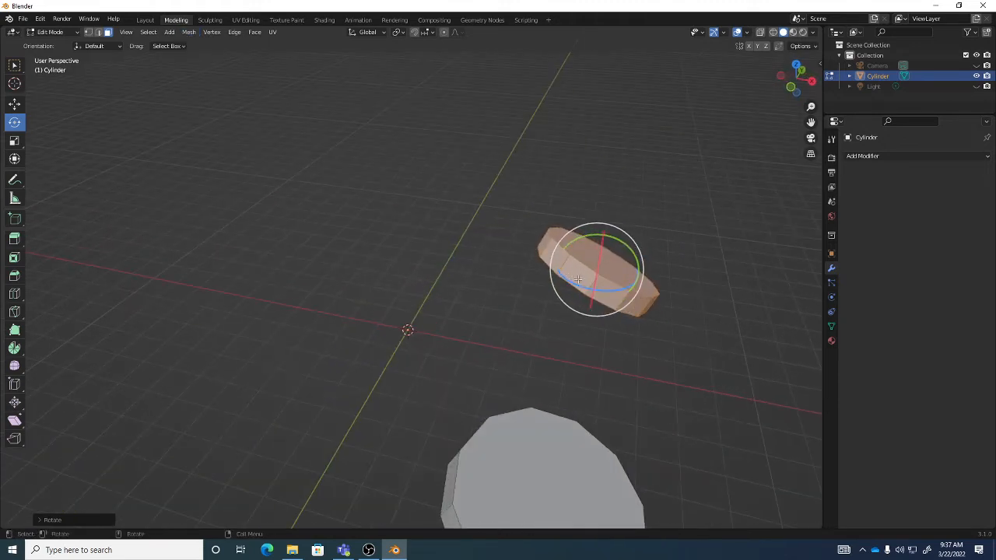
Nudge the duplicated disc along the X axis with the Move tool
{"action": "left_click", "coordinate": [14, 104]}
{"action": "left_click_drag", "start_coordinate": [641, 278], "coordinate": [651, 282]}
{"action": "middle_click_drag", "start_coordinate": [603, 299], "coordinate": [580, 274]}
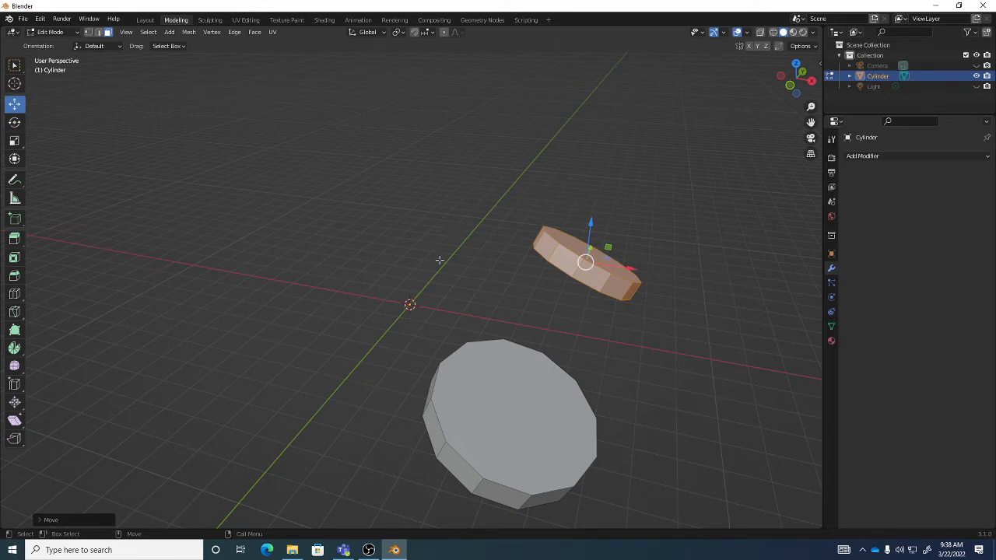
Add a Mirror modifier on the X axis to the cylinder object so both discs are mirrored across the origin
{"action": "left_click", "coordinate": [885, 156]}
{"action": "left_click", "coordinate": [906, 157]}
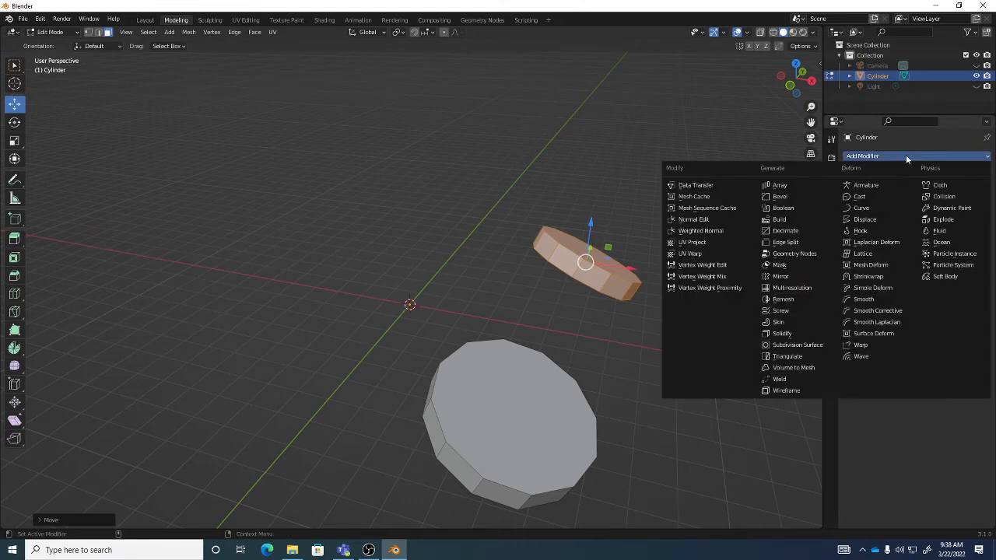
{"action": "left_click", "coordinate": [785, 276]}
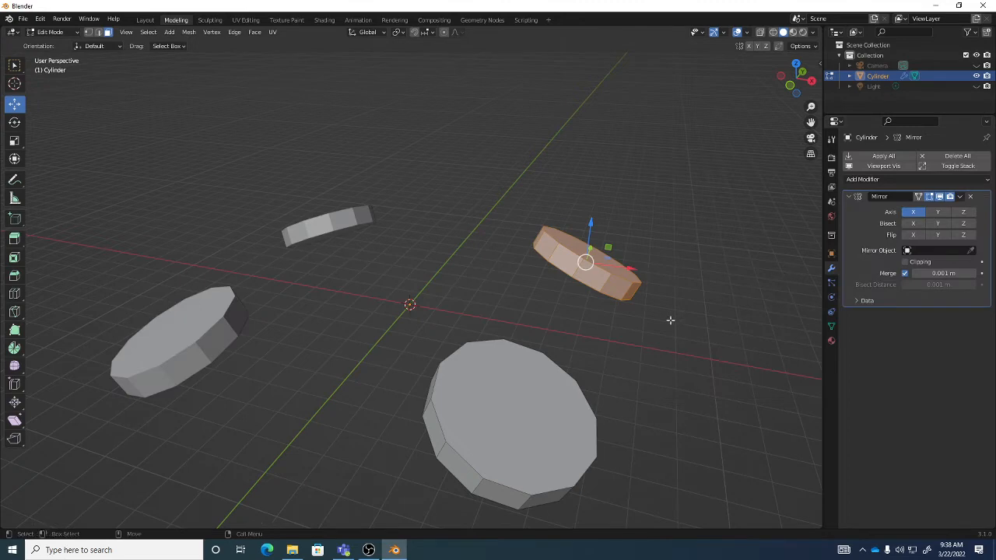
Enable Clipping and On Cage display for the Mirror modifier on the cylinder object
{"action": "middle_click_drag", "start_coordinate": [670, 320], "coordinate": [624, 344]}
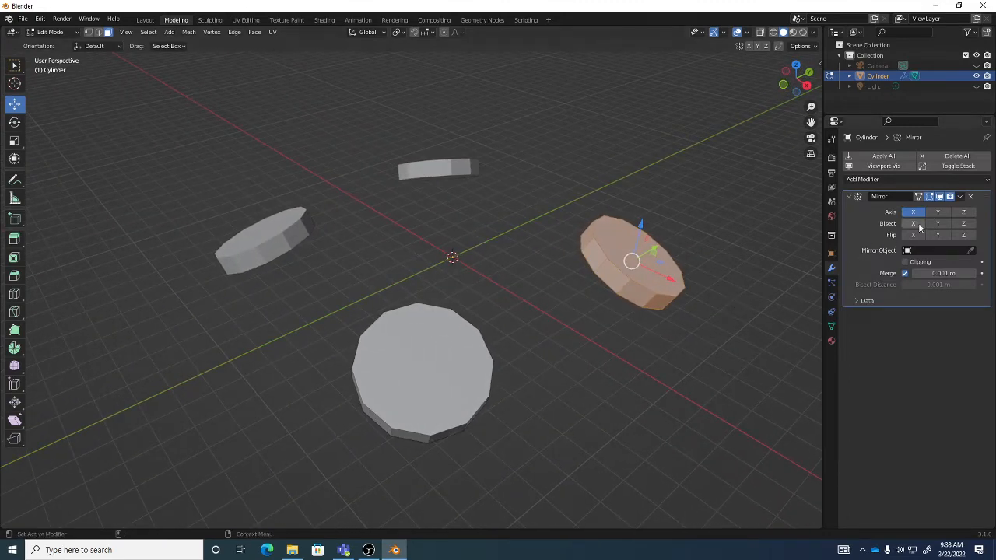
{"action": "left_click", "coordinate": [907, 263]}
{"action": "left_click", "coordinate": [918, 197]}
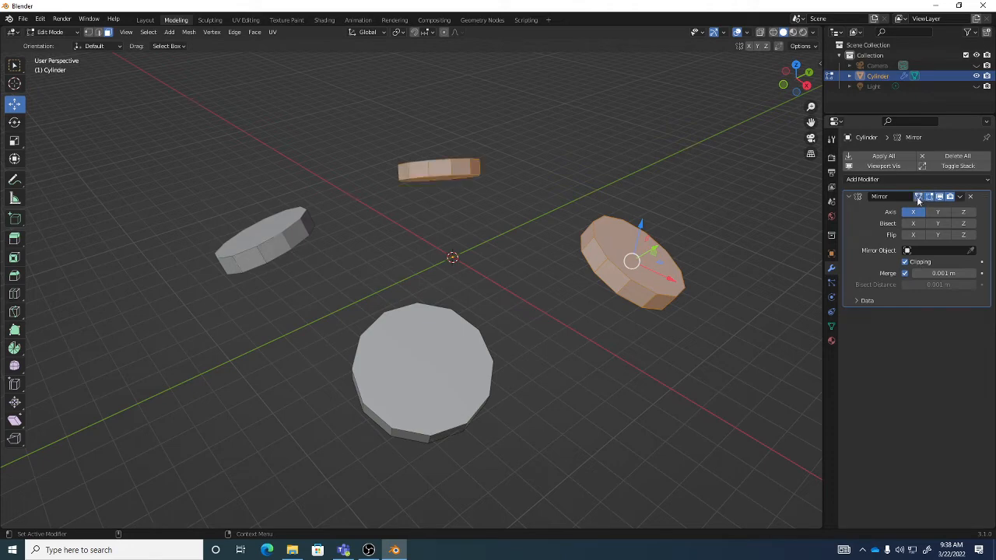
{"action": "left_click", "coordinate": [919, 197]}
{"action": "left_click", "coordinate": [918, 197]}
{"action": "left_click", "coordinate": [918, 197]}
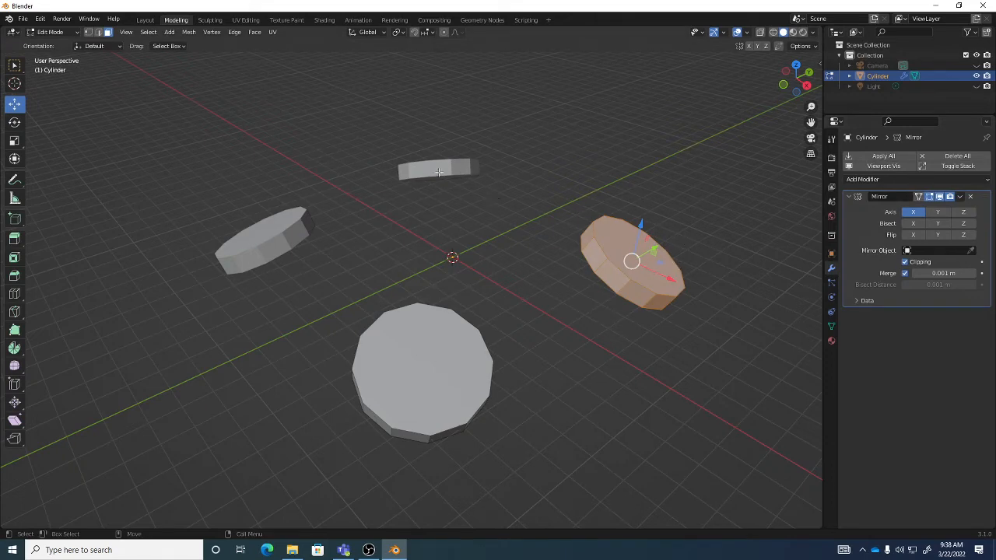
{"action": "left_click", "coordinate": [919, 197]}
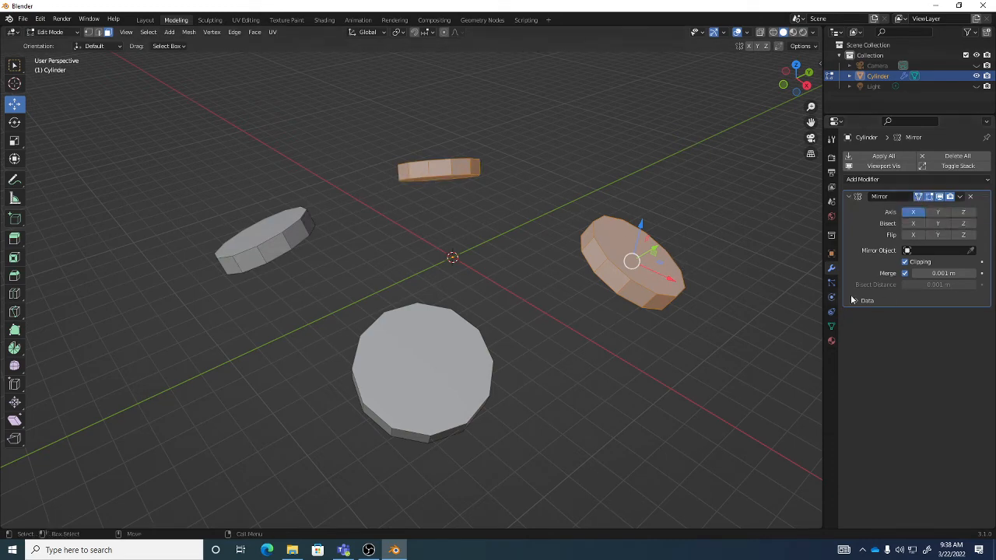
Deselect all geometry on the mirrored discs
{"action": "middle_click_drag", "start_coordinate": [734, 294], "coordinate": [630, 299]}
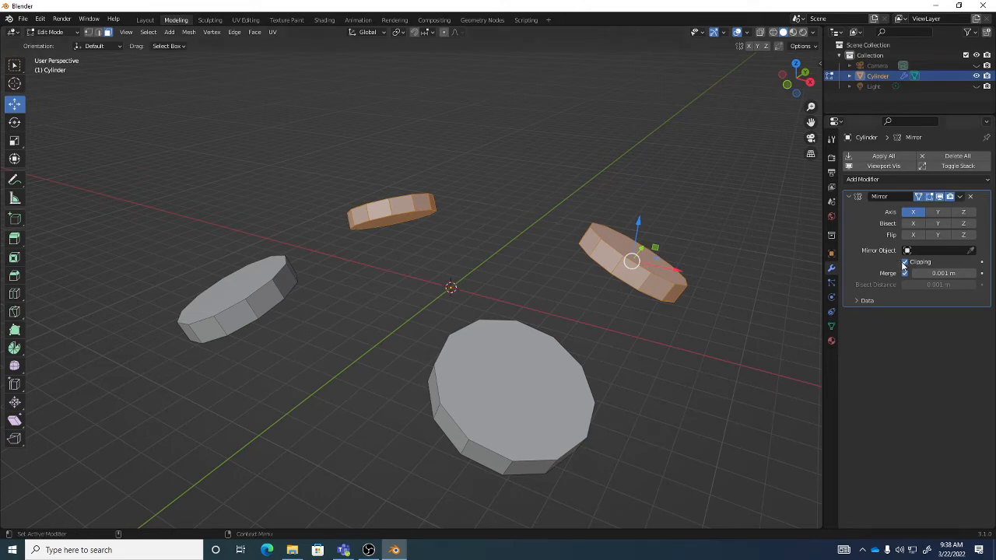
{"action": "middle_click_drag", "start_coordinate": [687, 251], "coordinate": [630, 273]}
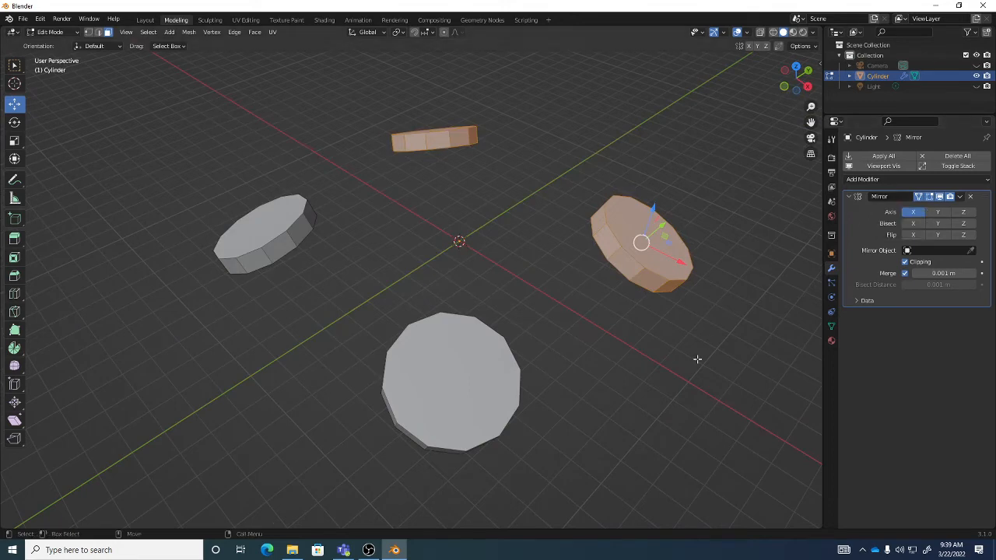
{"action": "key", "text": "alt+a"}
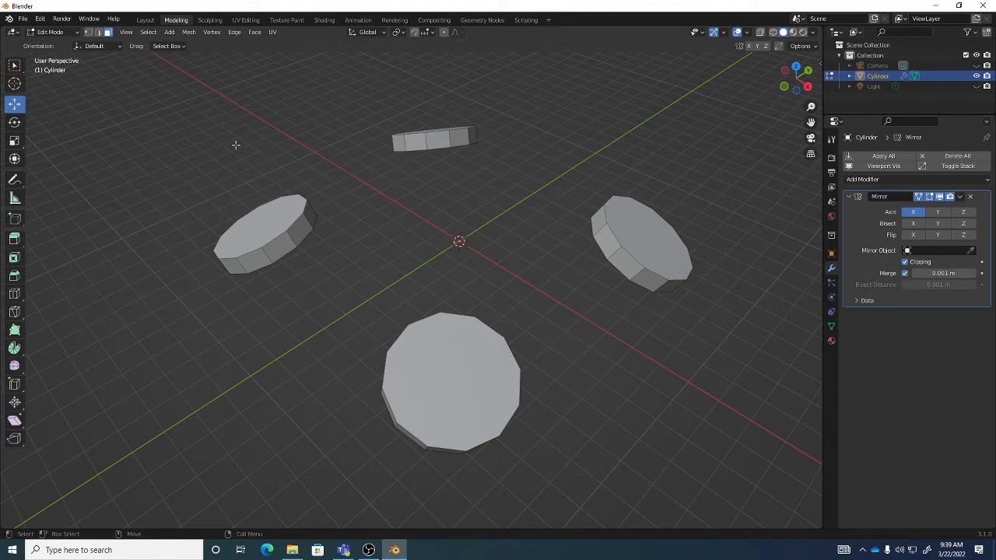
Check the keymap preset in the Preferences, keep it on Industry Compatible, and close the window
{"action": "left_click", "coordinate": [40, 18]}
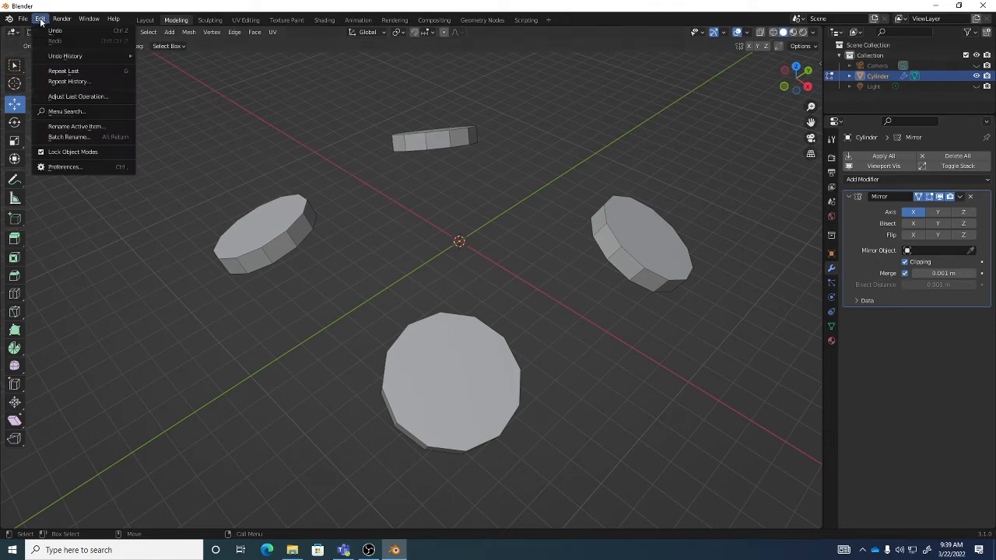
{"action": "left_click", "coordinate": [66, 167]}
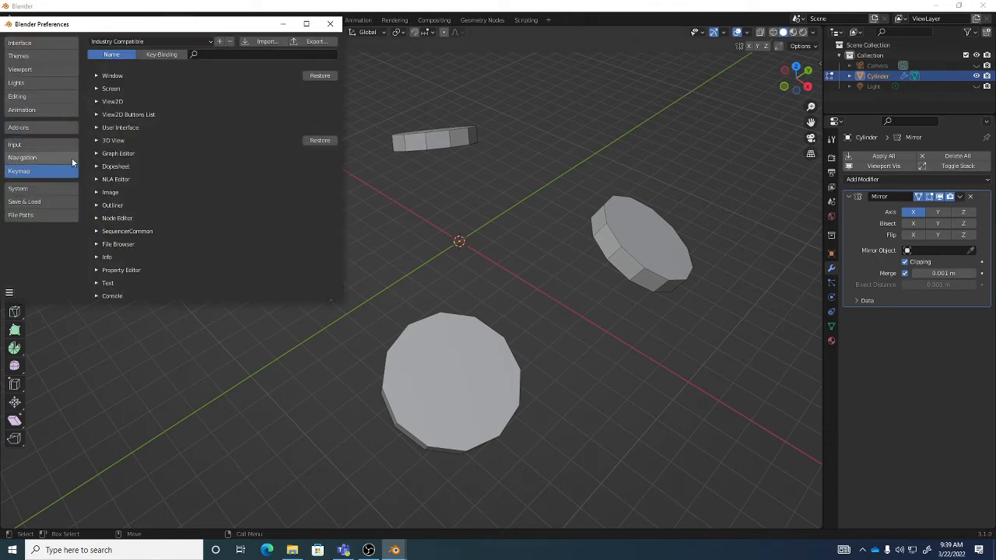
{"action": "left_click", "coordinate": [123, 42]}
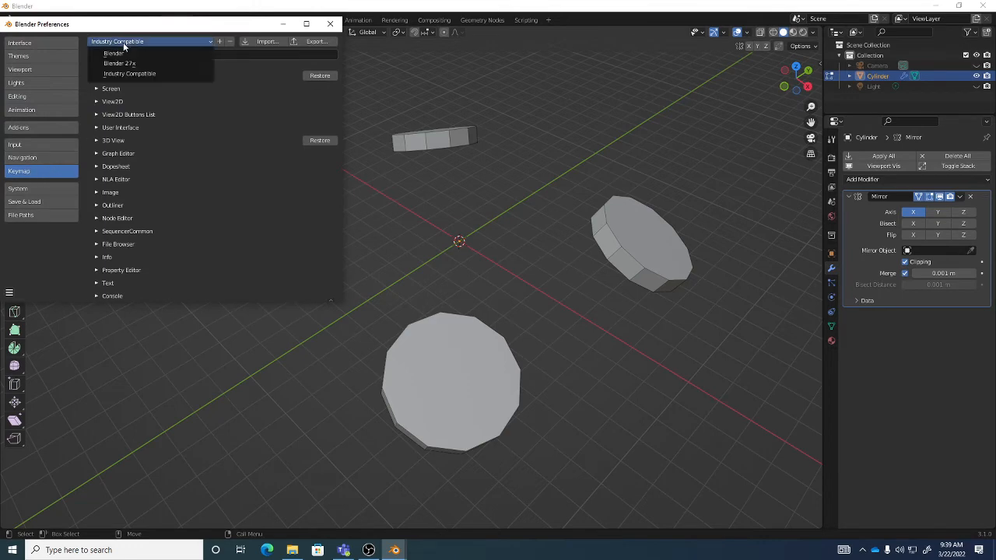
{"action": "left_click", "coordinate": [114, 74]}
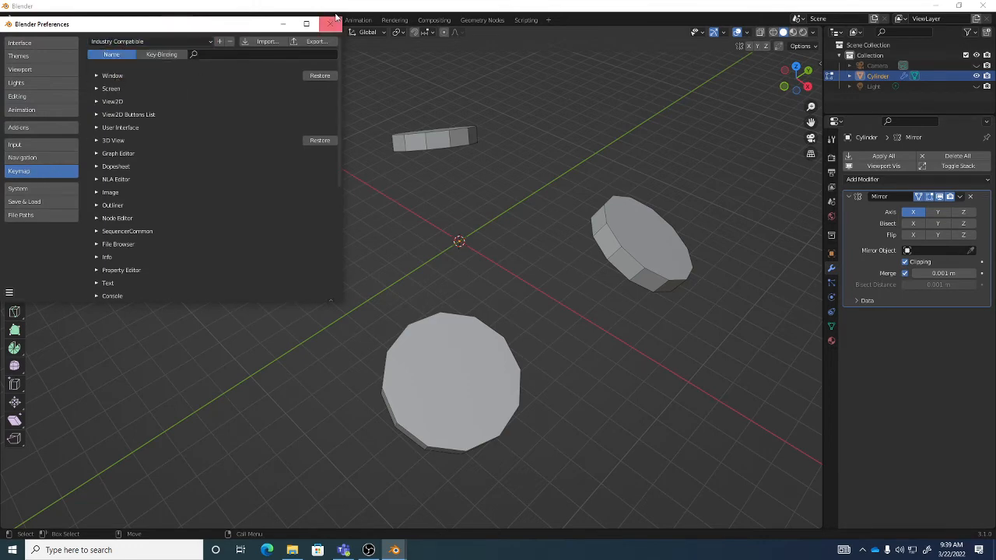
{"action": "left_click", "coordinate": [330, 23]}
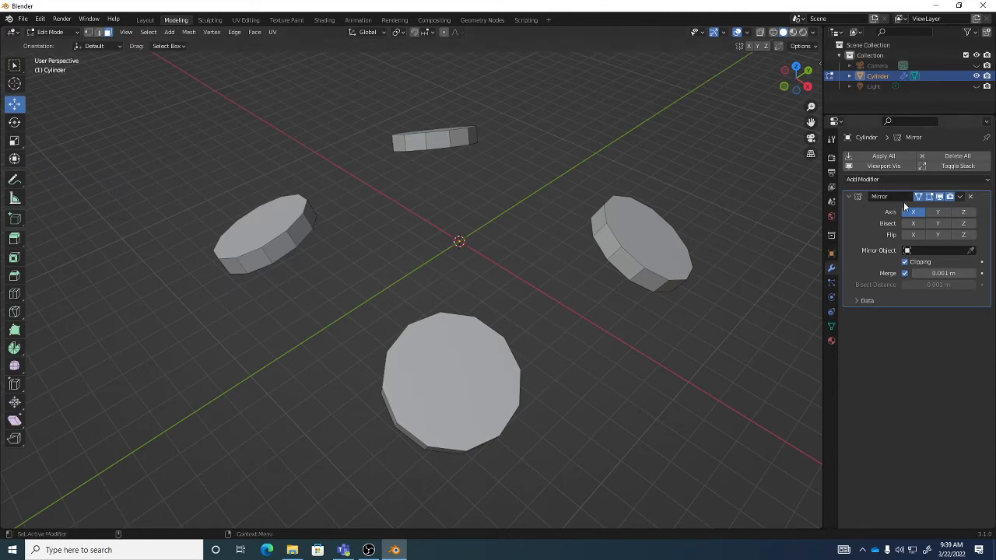
Add a Subdivision Surface modifier to the cylinder object below the Mirror modifier
{"action": "left_click", "coordinate": [886, 180]}
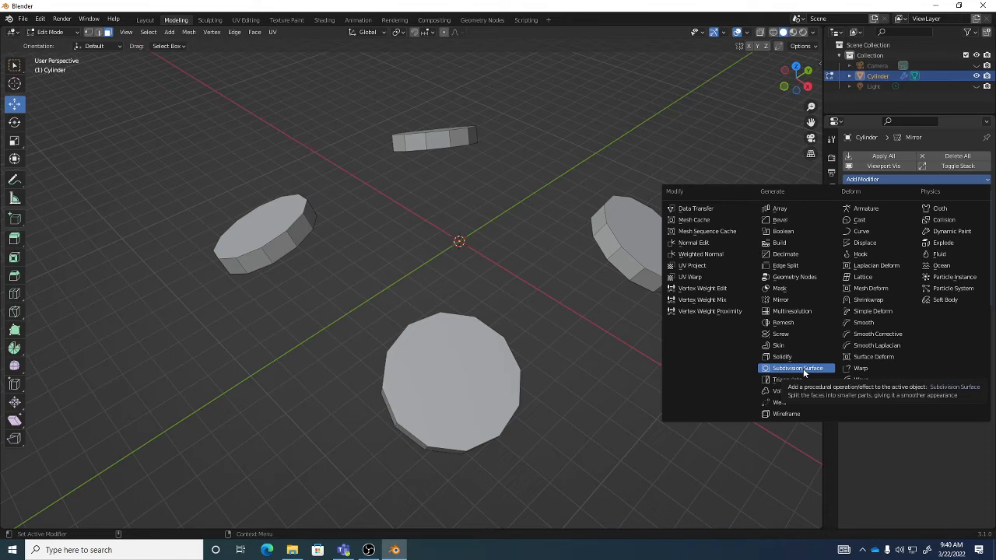
{"action": "left_click", "coordinate": [802, 369]}
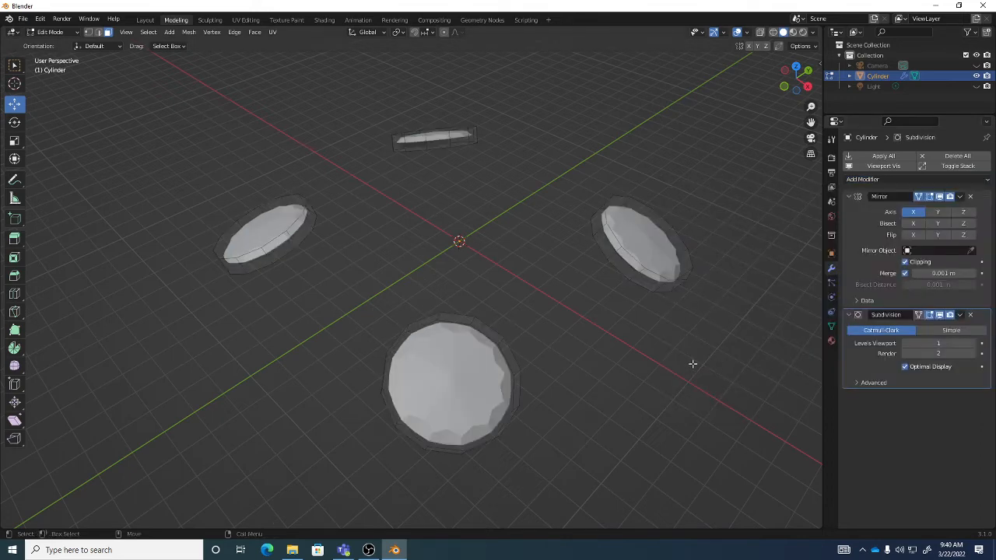
{"action": "middle_click_drag", "start_coordinate": [614, 368], "coordinate": [632, 323]}
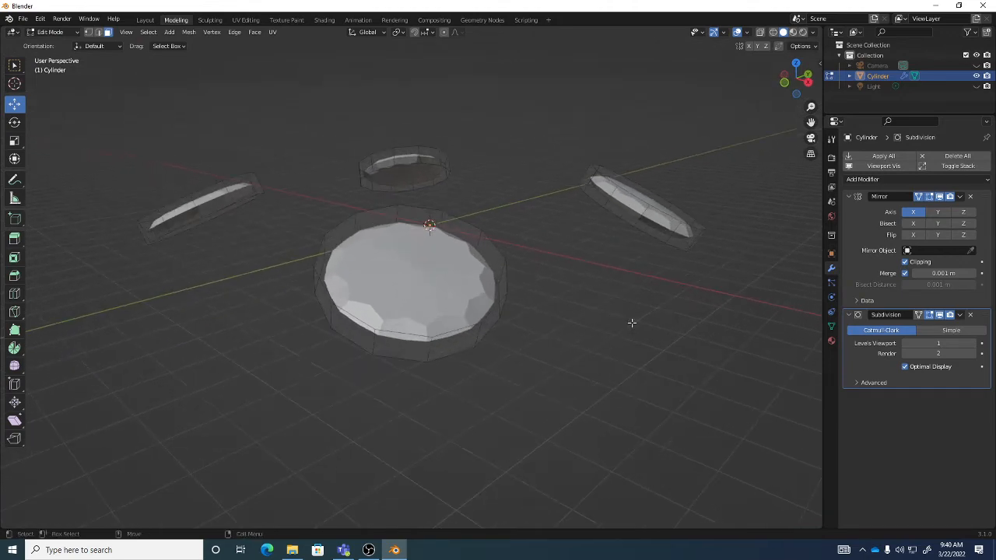
Review the keymap presets in the Preferences again, reselect Industry Compatible, and close the window
{"action": "left_click", "coordinate": [40, 19]}
{"action": "left_click", "coordinate": [70, 167]}
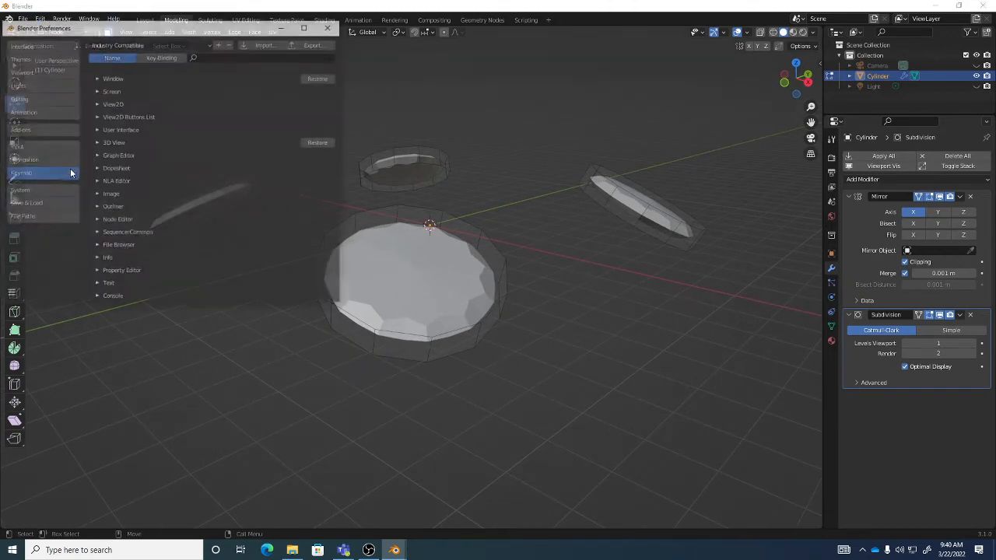
{"action": "left_click", "coordinate": [131, 42]}
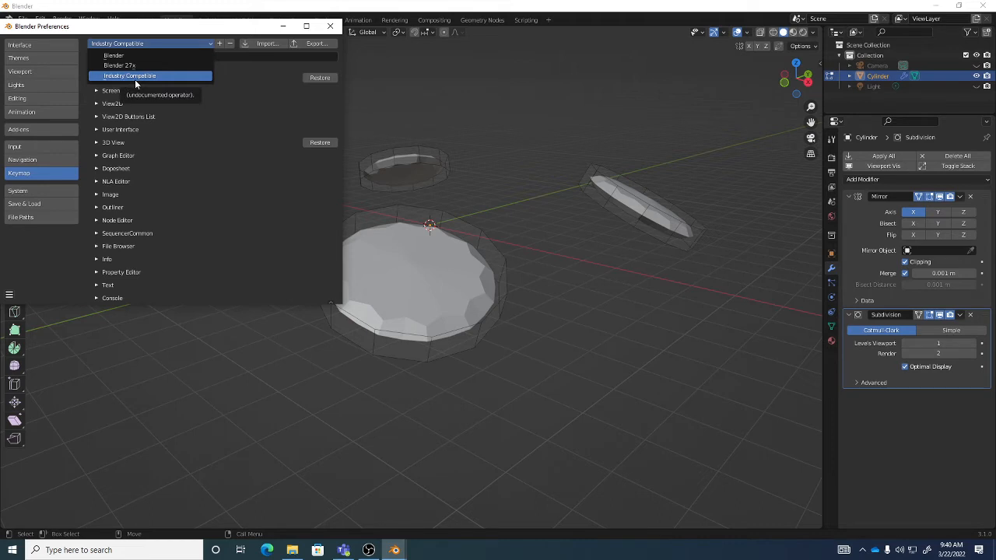
{"action": "left_click", "coordinate": [134, 80]}
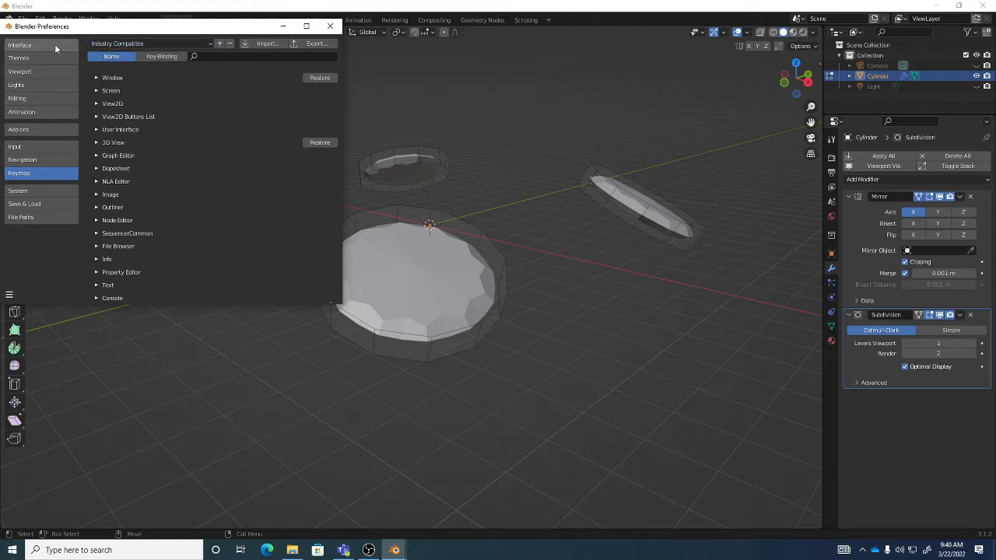
{"action": "left_click", "coordinate": [118, 44]}
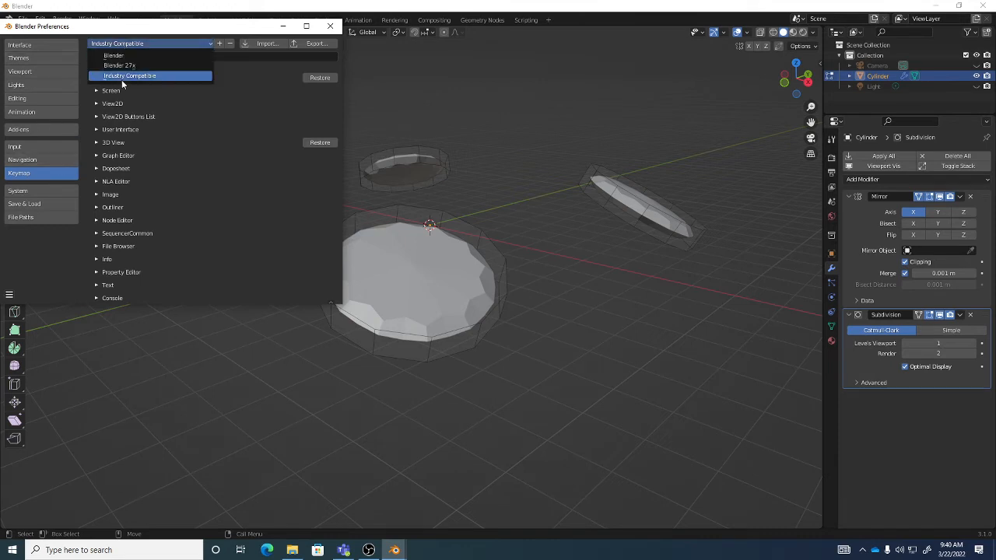
{"action": "left_click", "coordinate": [122, 78]}
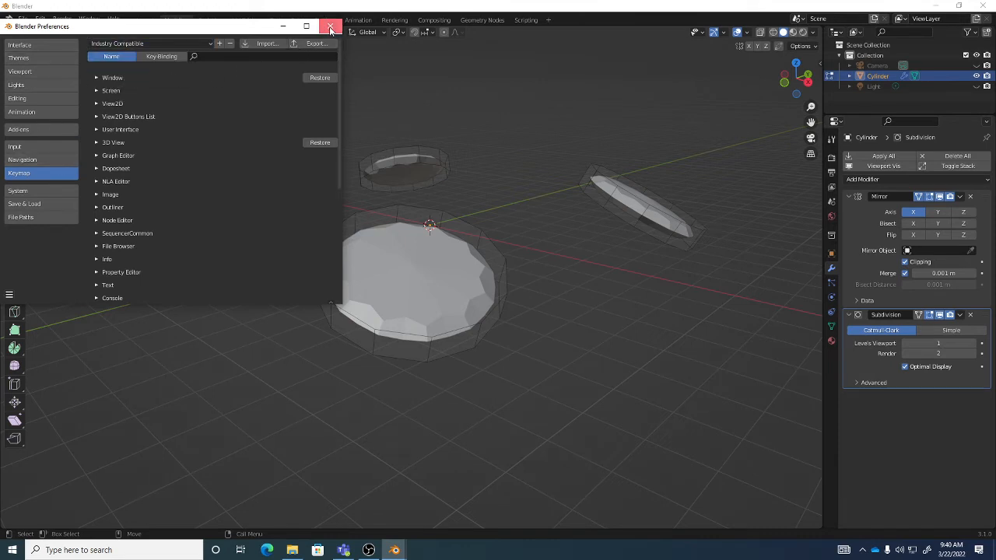
{"action": "left_click", "coordinate": [330, 25]}
Select side and top faces of the nearest disc to examine its original cage around the subdivided surface from several angles
{"action": "mouse_move", "coordinate": [527, 273]}
{"action": "left_mouse_down", "text": "alt"}
{"action": "mouse_move", "coordinate": [526, 260]}
{"action": "mouse_move", "coordinate": [533, 267]}
{"action": "mouse_move", "coordinate": [523, 265]}
{"action": "left_mouse_up", "text": "alt"}
{"action": "scroll", "coordinate": [523, 265], "scroll_direction": "up", "scroll_amount": 3}
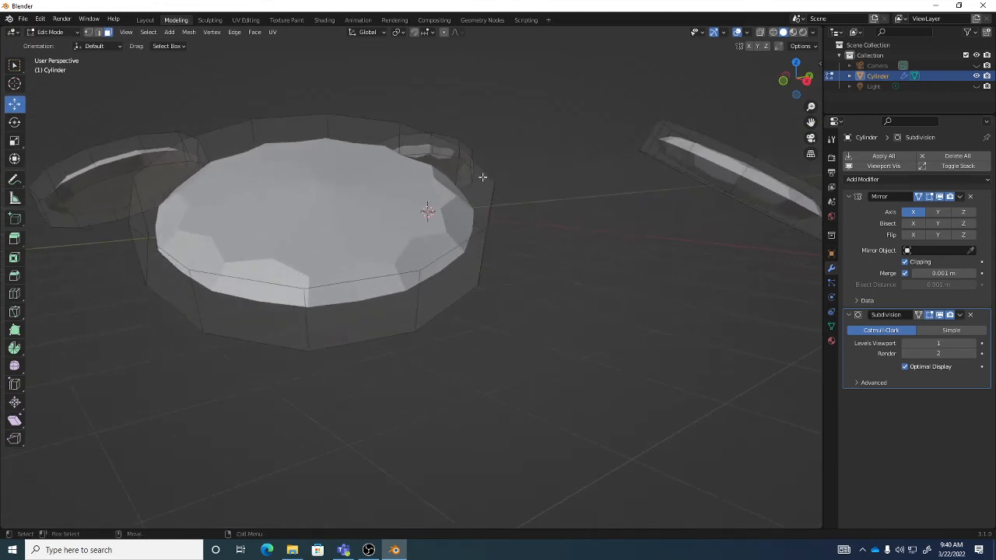
{"action": "left_click", "coordinate": [462, 264]}
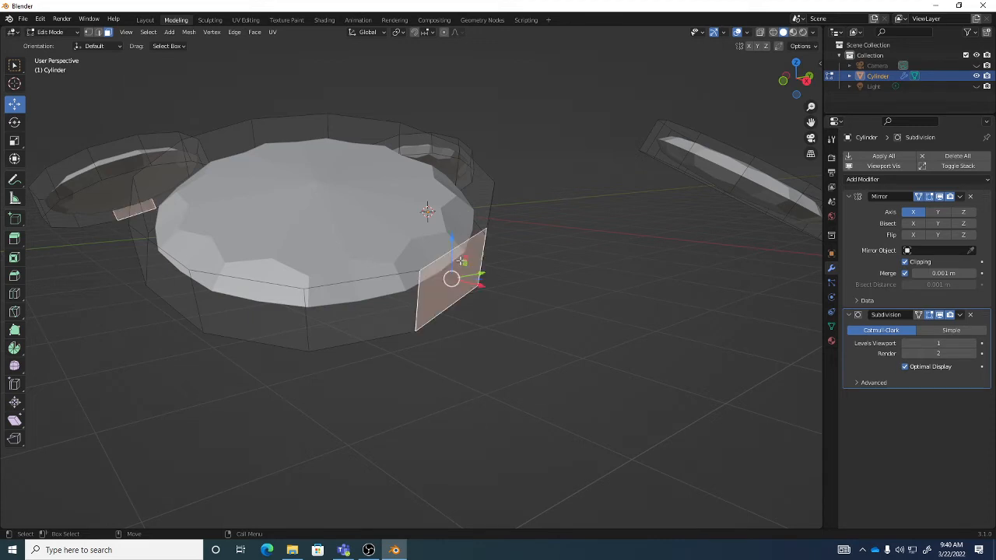
{"action": "left_click", "coordinate": [468, 197]}
{"action": "left_click", "coordinate": [347, 303]}
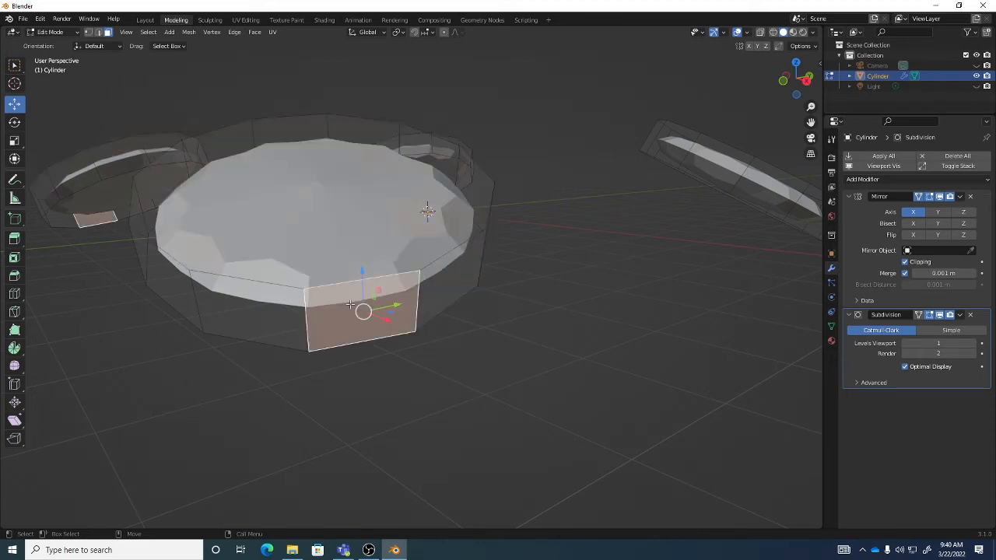
{"action": "left_click", "coordinate": [263, 303]}
{"action": "left_click", "coordinate": [326, 162]}
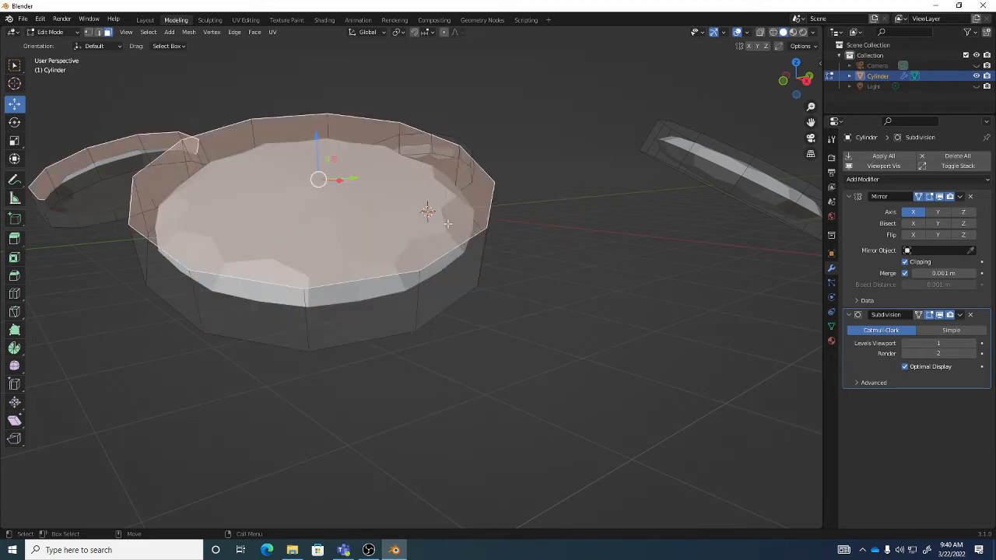
{"action": "middle_click_drag", "start_coordinate": [466, 230], "coordinate": [361, 260]}
{"action": "middle_click_drag", "start_coordinate": [440, 191], "coordinate": [421, 214]}
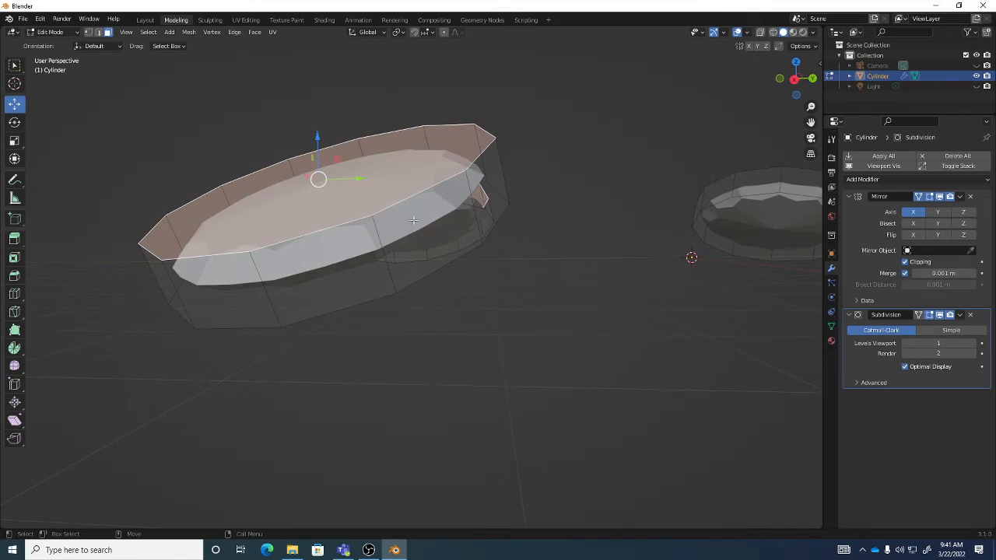
{"action": "middle_click_drag", "start_coordinate": [413, 220], "coordinate": [466, 170]}
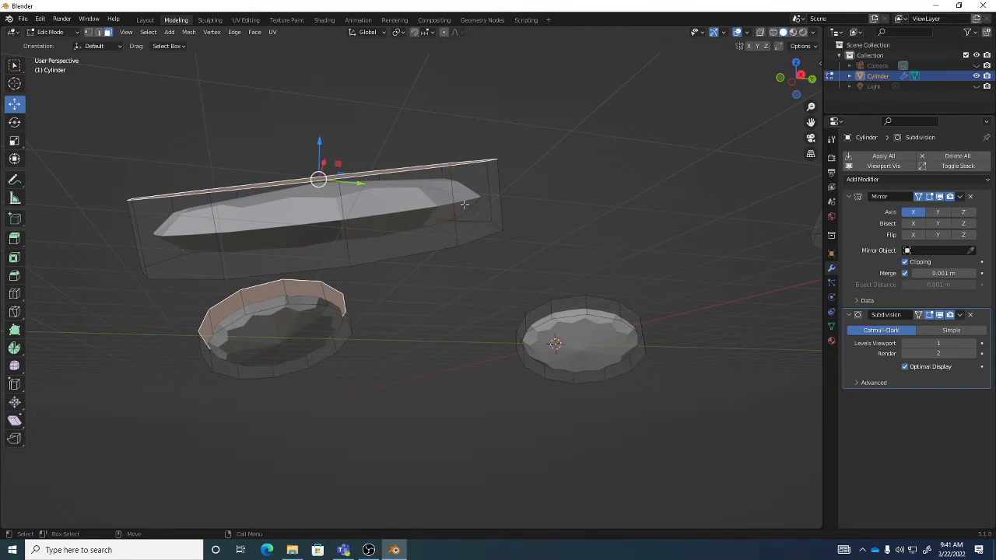
{"action": "middle_click_drag", "start_coordinate": [464, 205], "coordinate": [497, 230]}
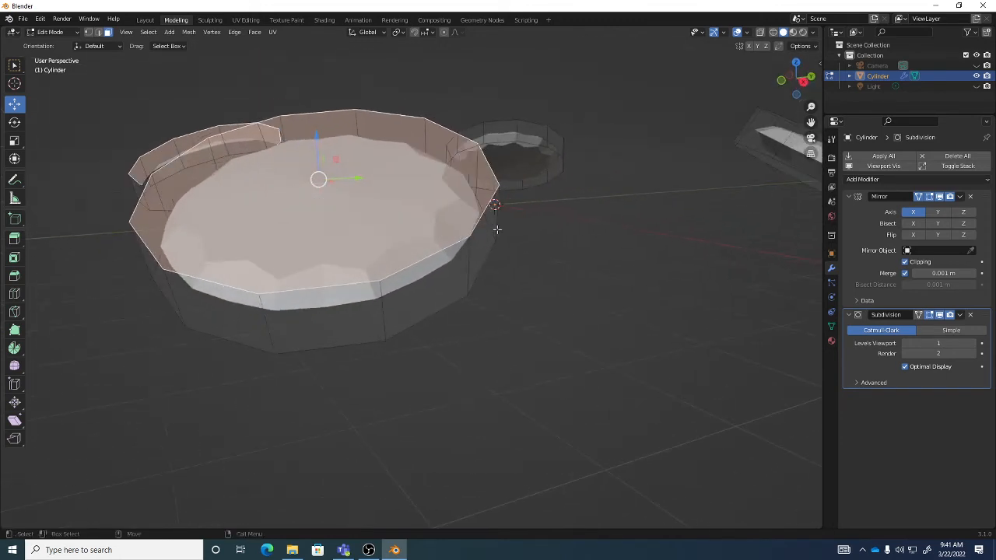
Compare face selection with the Subdivision modifier's On Cage display off and on, leaving one side face selected and On Cage enabled
{"action": "left_click", "coordinate": [441, 286]}
{"action": "left_click", "coordinate": [350, 312]}
{"action": "left_click", "coordinate": [250, 307]}
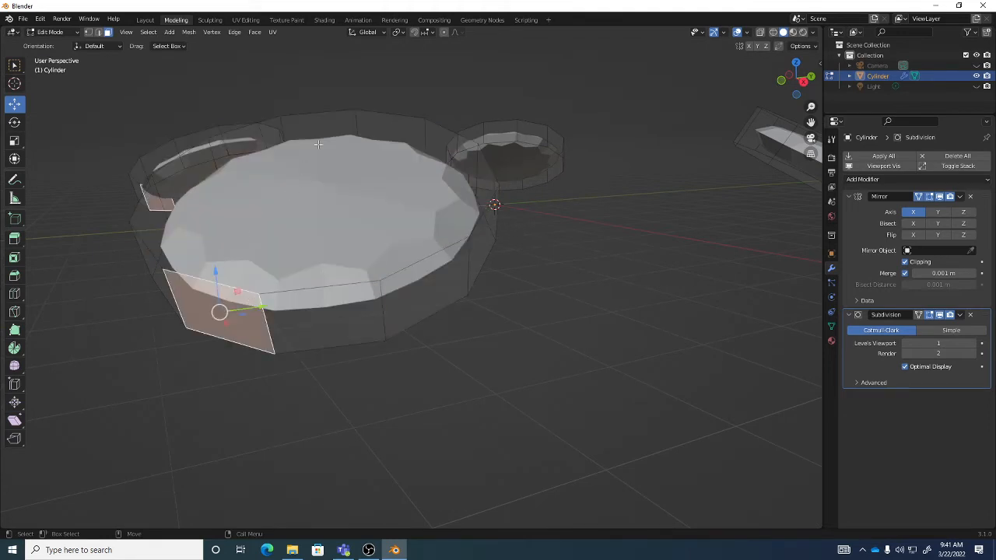
{"action": "left_click", "coordinate": [919, 316]}
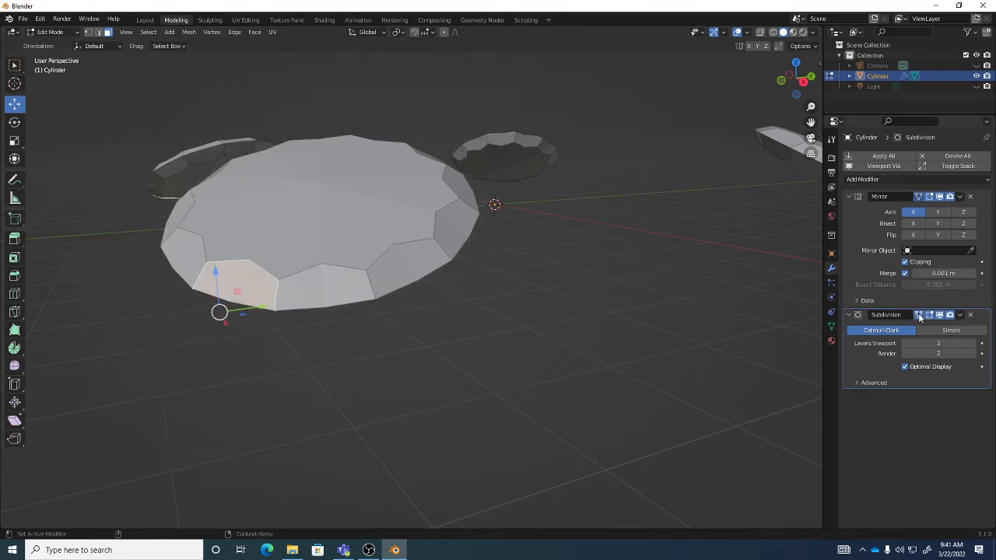
{"action": "left_click", "coordinate": [919, 315]}
{"action": "left_click", "coordinate": [919, 315]}
{"action": "left_click", "coordinate": [403, 279]}
{"action": "left_click", "coordinate": [320, 284]}
{"action": "left_click", "coordinate": [273, 269]}
{"action": "left_click", "coordinate": [311, 218]}
{"action": "left_click", "coordinate": [919, 315]}
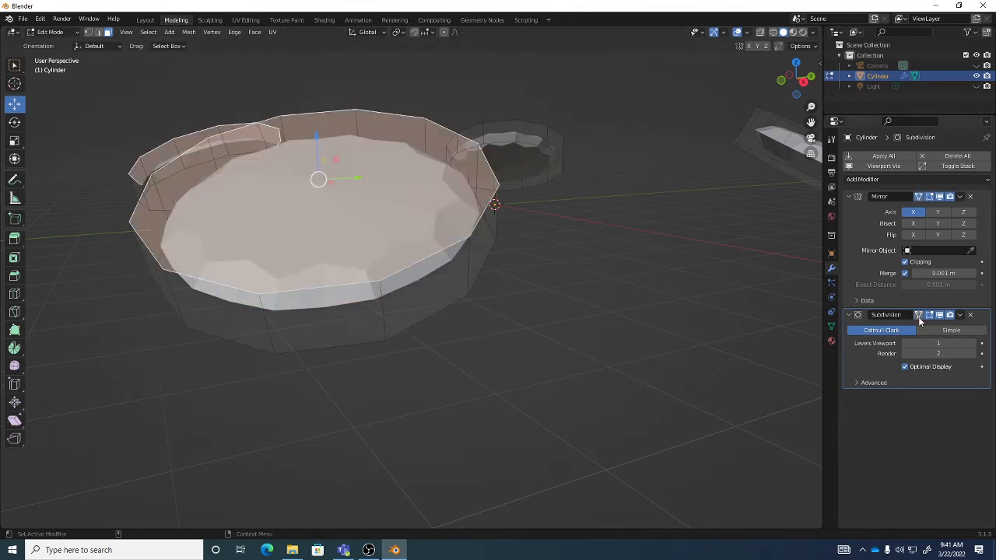
{"action": "left_click", "coordinate": [444, 293]}
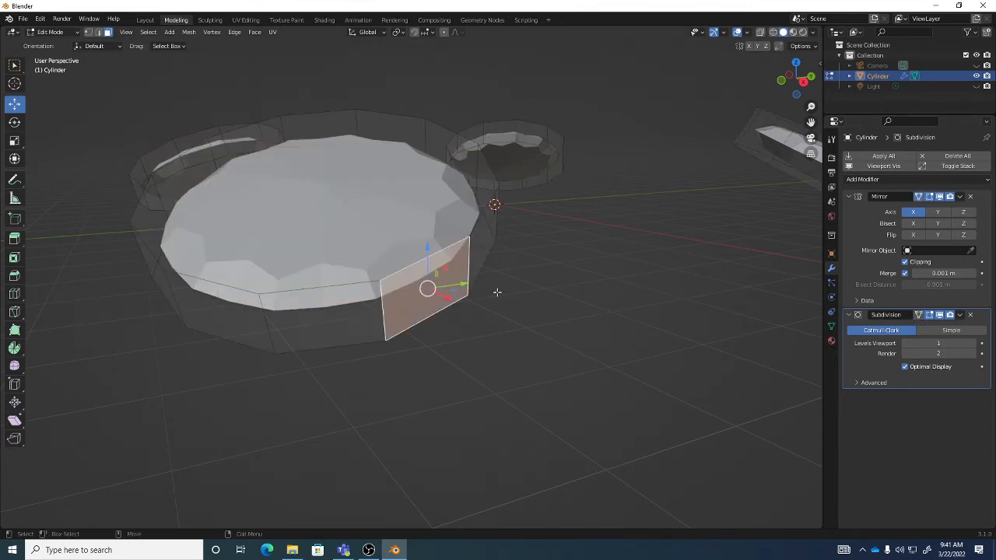
{"action": "left_click", "coordinate": [919, 315]}
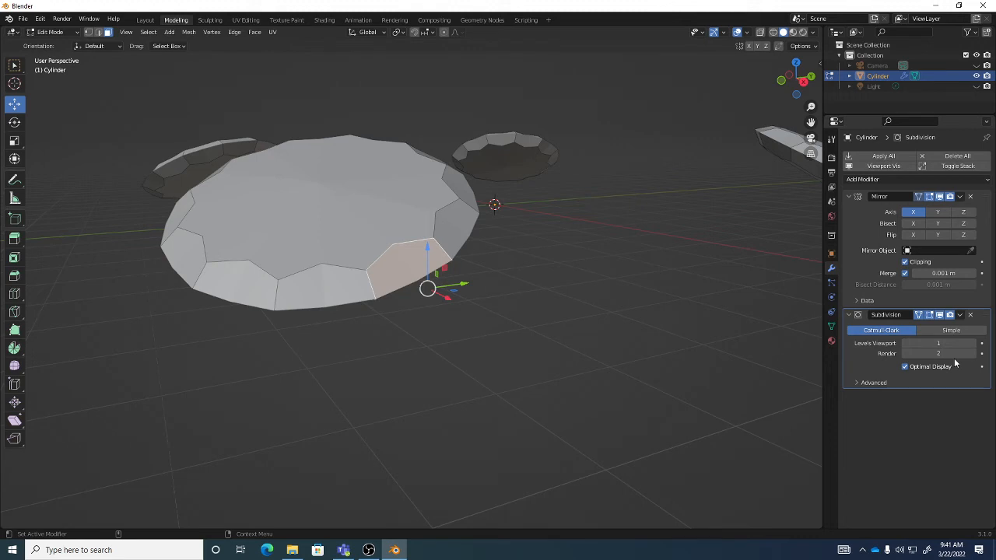
Switch the cylinder to Object Mode and apply Shade Smooth to it
{"action": "middle_click_drag", "start_coordinate": [573, 361], "coordinate": [330, 309]}
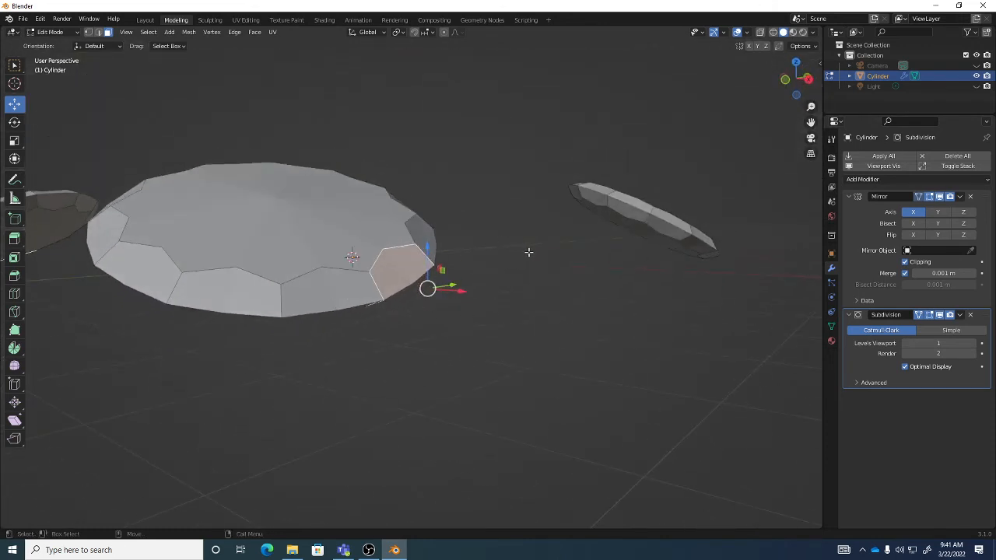
{"action": "key", "text": "Tab"}
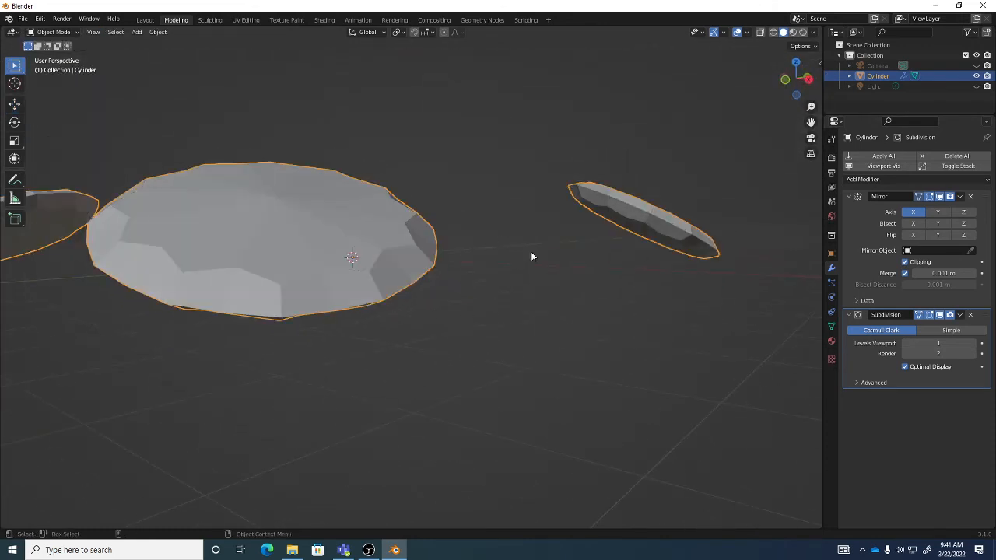
{"action": "right_click", "coordinate": [556, 208]}
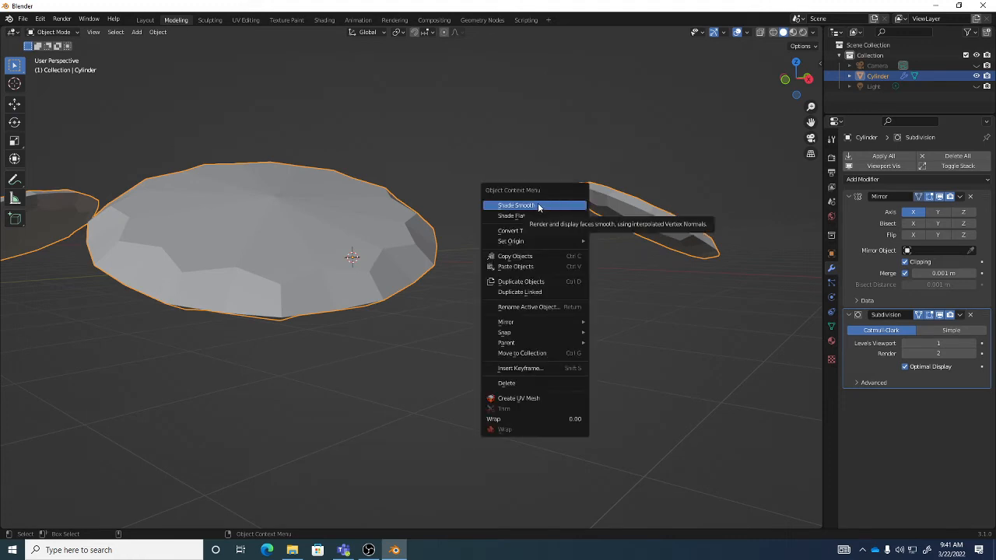
{"action": "left_click", "coordinate": [538, 207]}
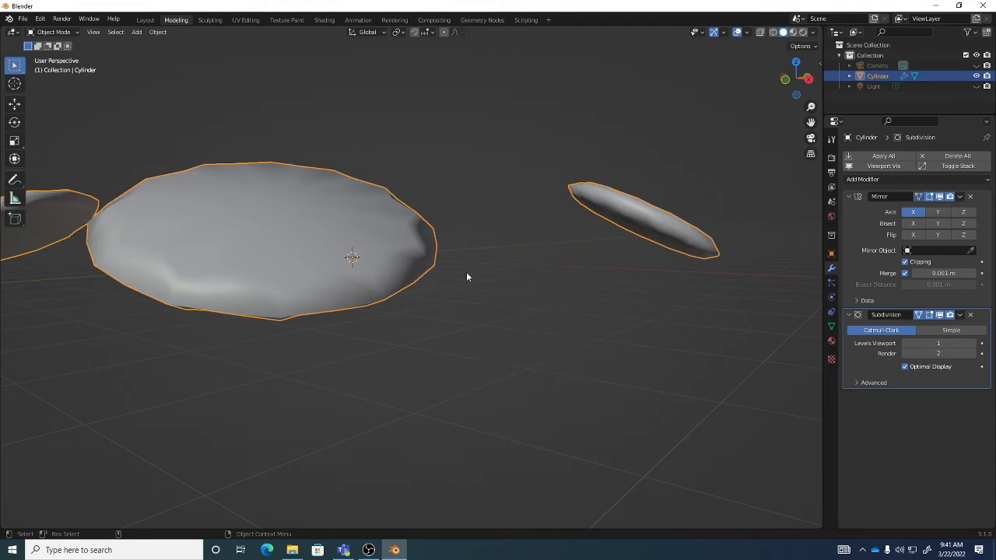
{"action": "mouse_move", "coordinate": [494, 253]}
{"action": "middle_mouse_down"}
{"action": "mouse_move", "coordinate": [463, 217]}
{"action": "mouse_move", "coordinate": [472, 258]}
{"action": "mouse_move", "coordinate": [483, 259]}
{"action": "mouse_move", "coordinate": [471, 228]}
{"action": "mouse_move", "coordinate": [504, 216]}
{"action": "middle_mouse_up"}
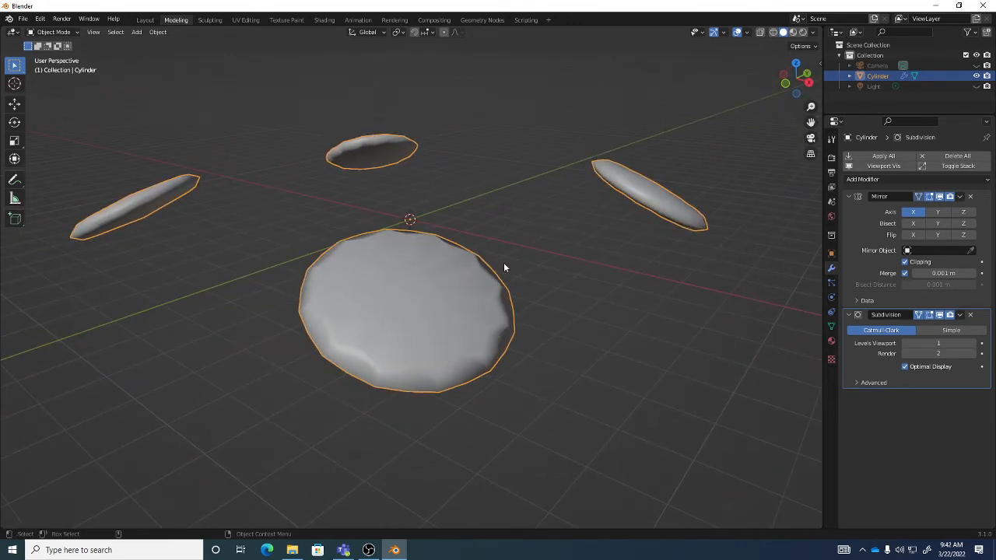
Return to Edit Mode and examine the smoothed disc's cage by selecting individual rim faces and short rim edges
{"action": "key", "text": "Tab"}
{"action": "left_click", "coordinate": [612, 278]}
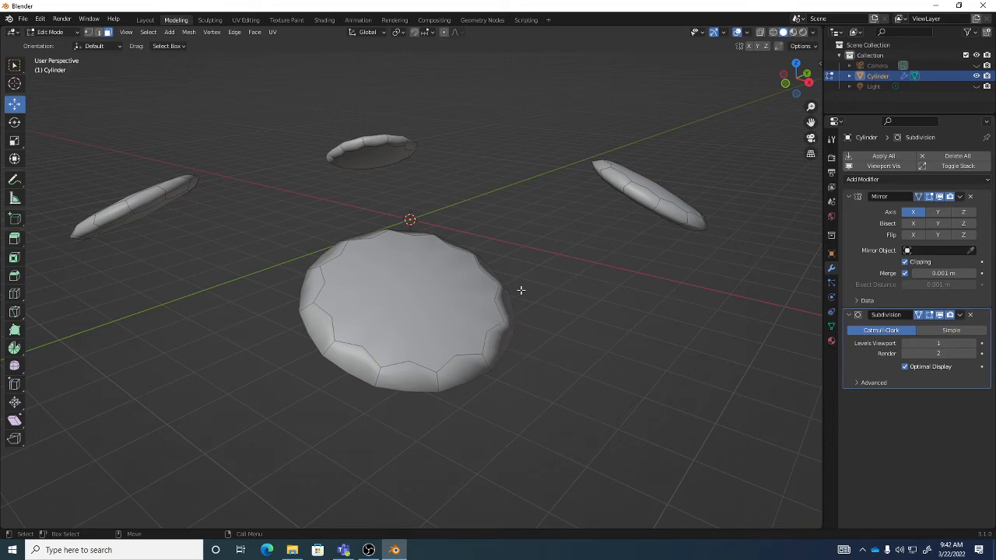
{"action": "middle_click_drag", "start_coordinate": [521, 290], "coordinate": [454, 299]}
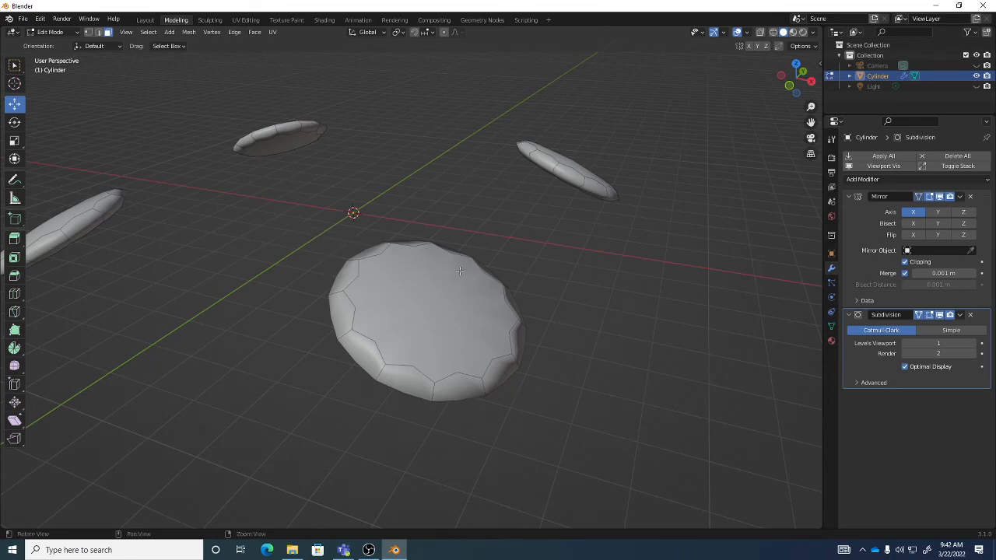
{"action": "middle_click_drag", "start_coordinate": [459, 270], "coordinate": [445, 208]}
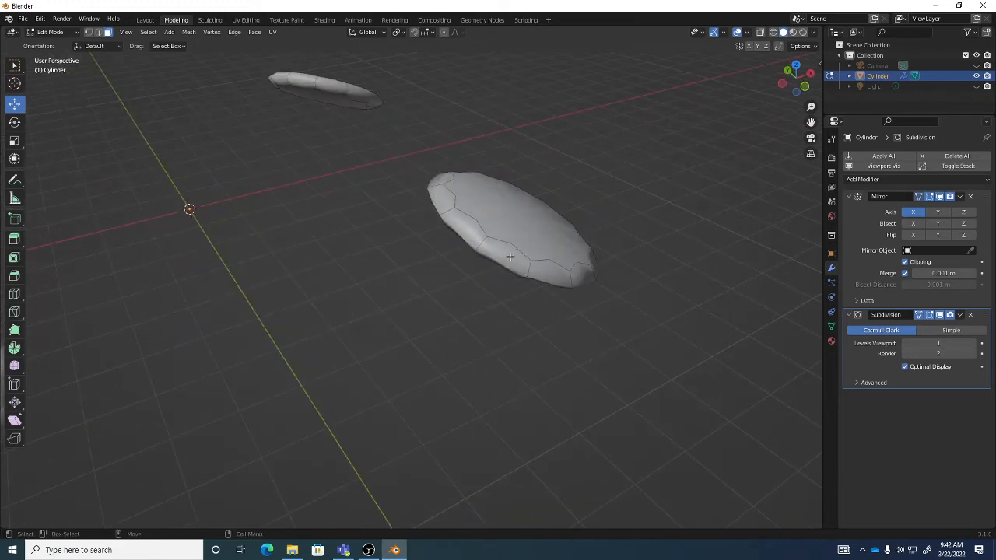
{"action": "left_click", "coordinate": [487, 240]}
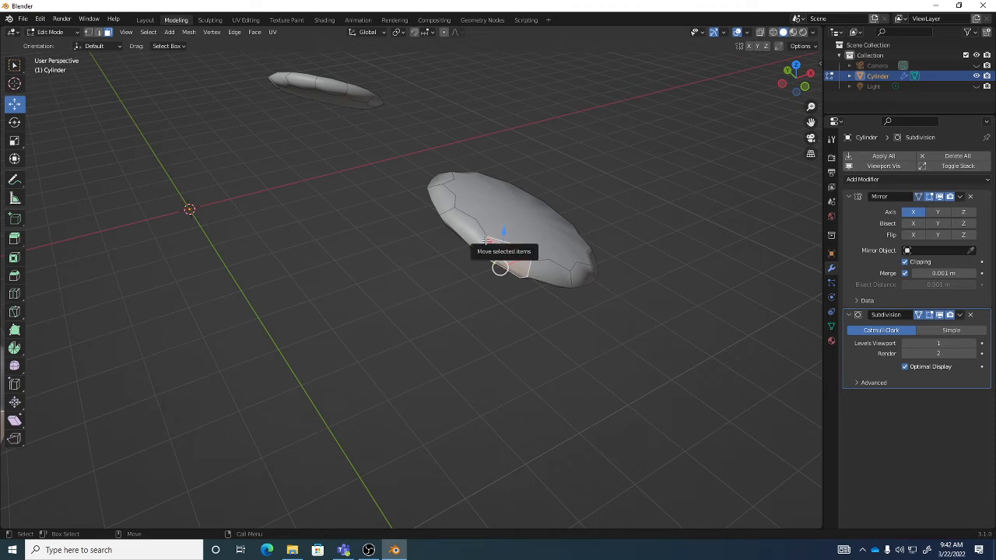
{"action": "left_click", "coordinate": [442, 210]}
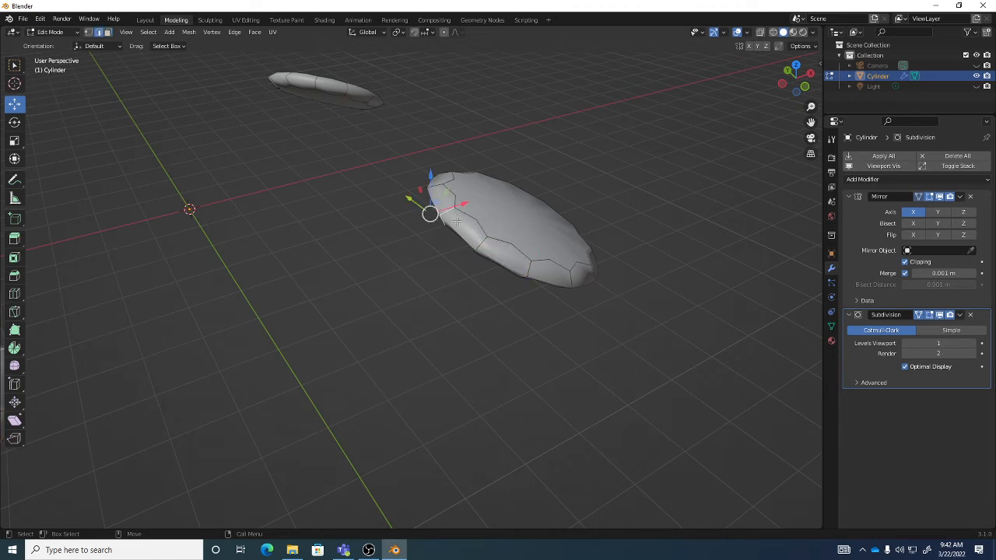
{"action": "left_click", "coordinate": [479, 243]}
{"action": "middle_click_drag", "start_coordinate": [517, 250], "coordinate": [482, 242]}
{"action": "key", "text": "w"}
{"action": "scroll", "coordinate": [472, 272], "scroll_direction": "up", "scroll_amount": 3}
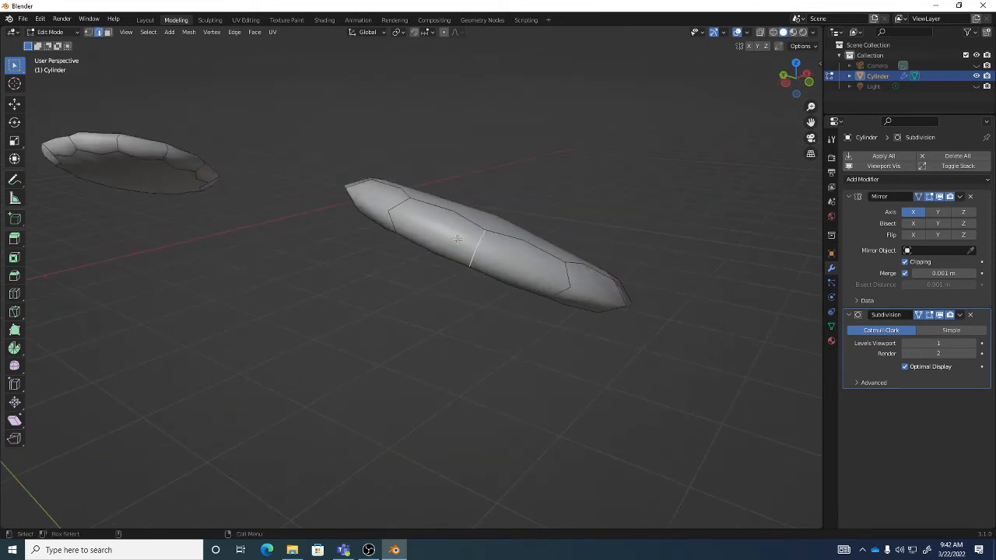
{"action": "middle_click_drag", "start_coordinate": [515, 245], "coordinate": [495, 248]}
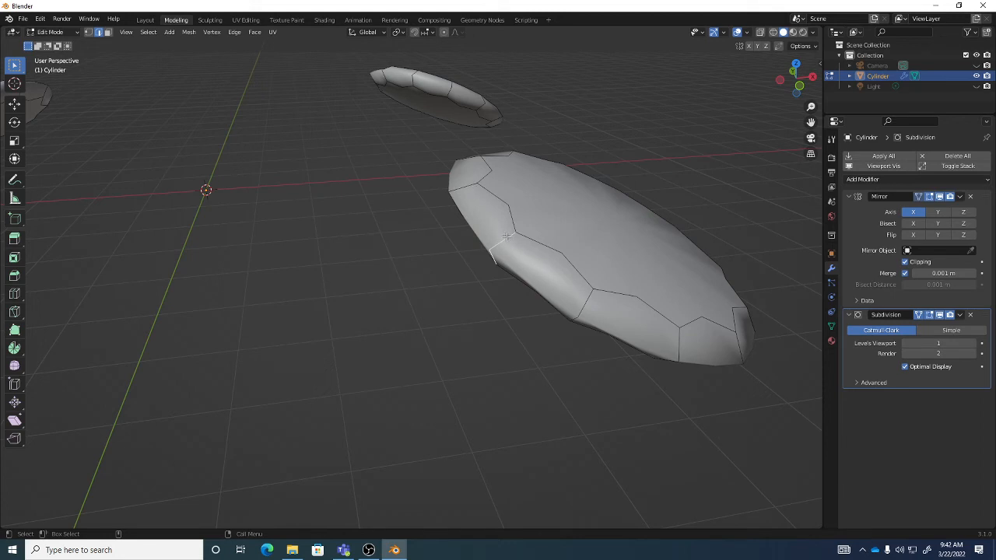
Select three adjacent rim faces on the inner side of the nearest disc and delete them as faces
{"action": "key", "text": "3"}
{"action": "left_click", "coordinate": [468, 179]}
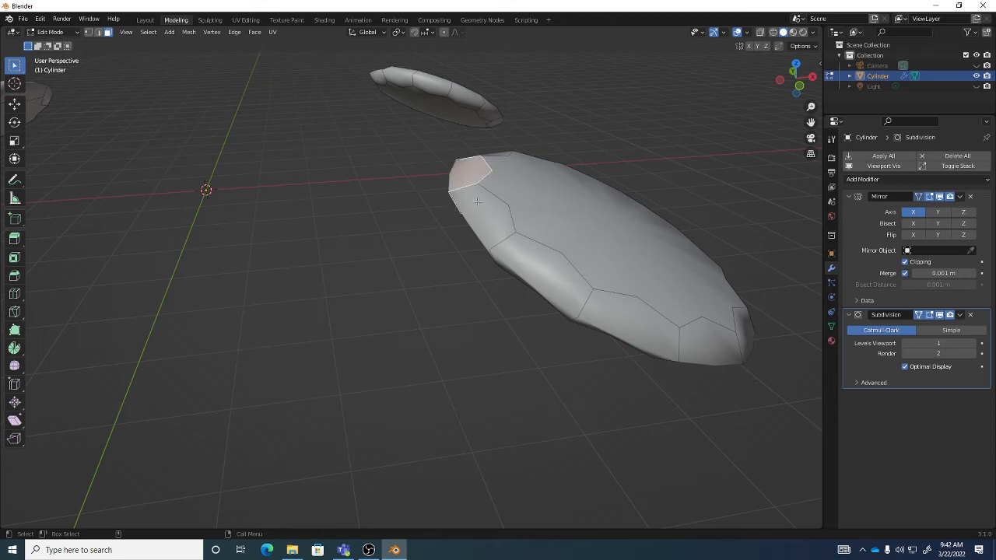
{"action": "left_click", "coordinate": [487, 216], "text": "shift"}
{"action": "left_click", "coordinate": [539, 252], "text": "shift"}
{"action": "middle_click_drag", "start_coordinate": [539, 252], "coordinate": [490, 220]}
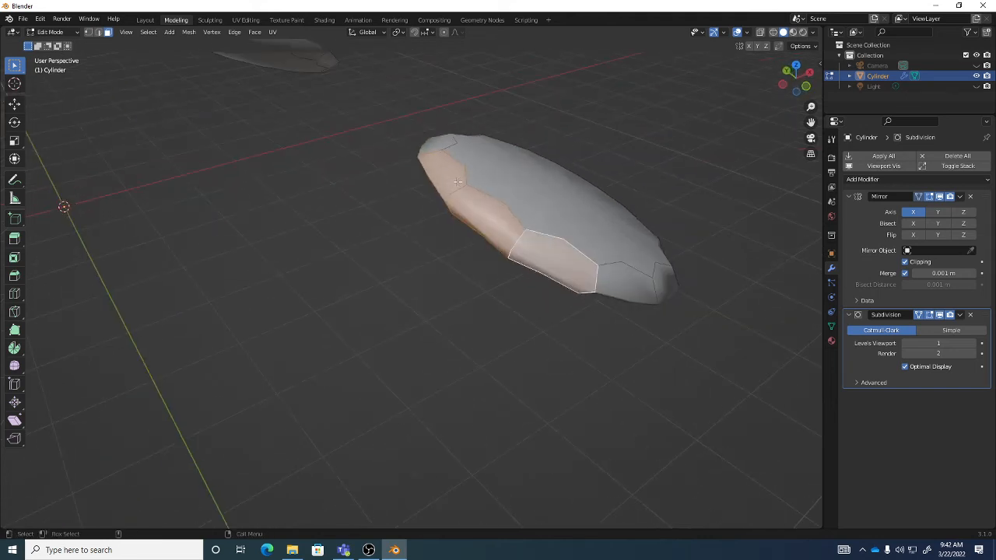
{"action": "left_click", "coordinate": [549, 249], "text": "shift"}
{"action": "middle_click_drag", "start_coordinate": [549, 249], "coordinate": [514, 260]}
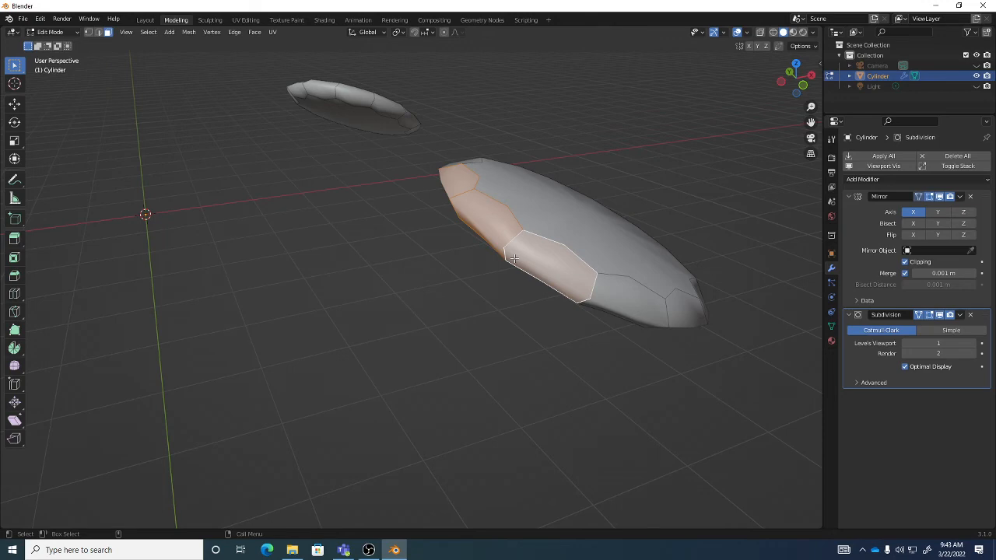
{"action": "middle_click_drag", "start_coordinate": [514, 259], "coordinate": [589, 217]}
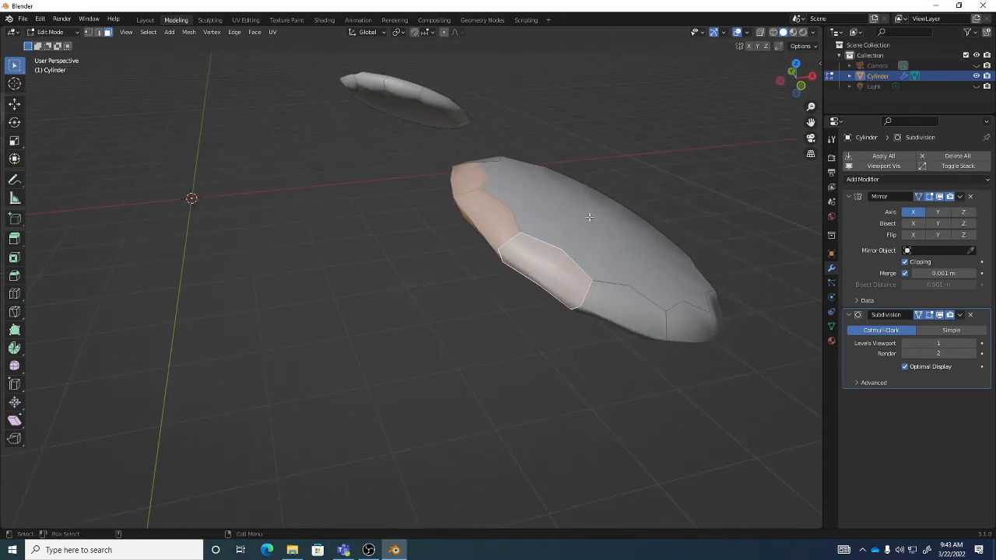
{"action": "key", "text": "x"}
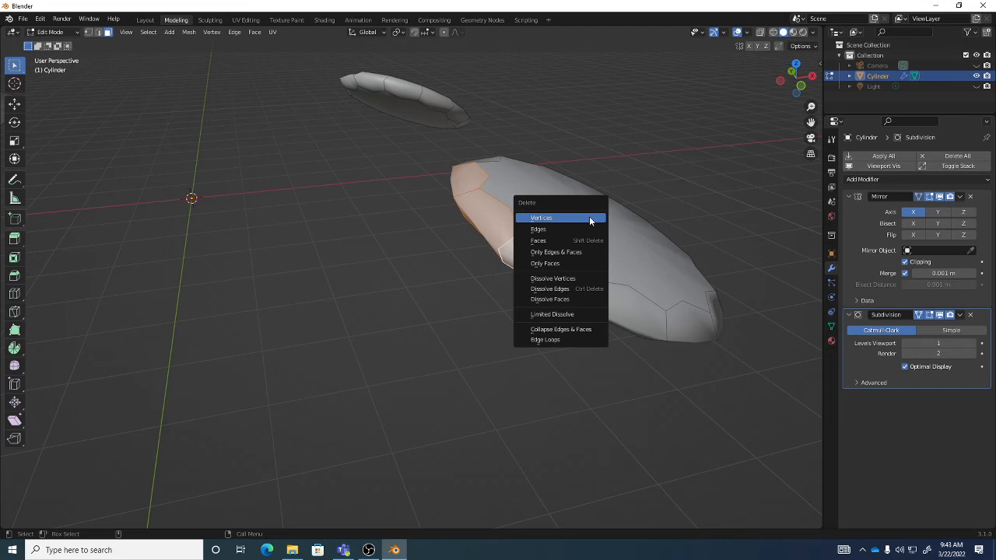
{"action": "left_click", "coordinate": [550, 241]}
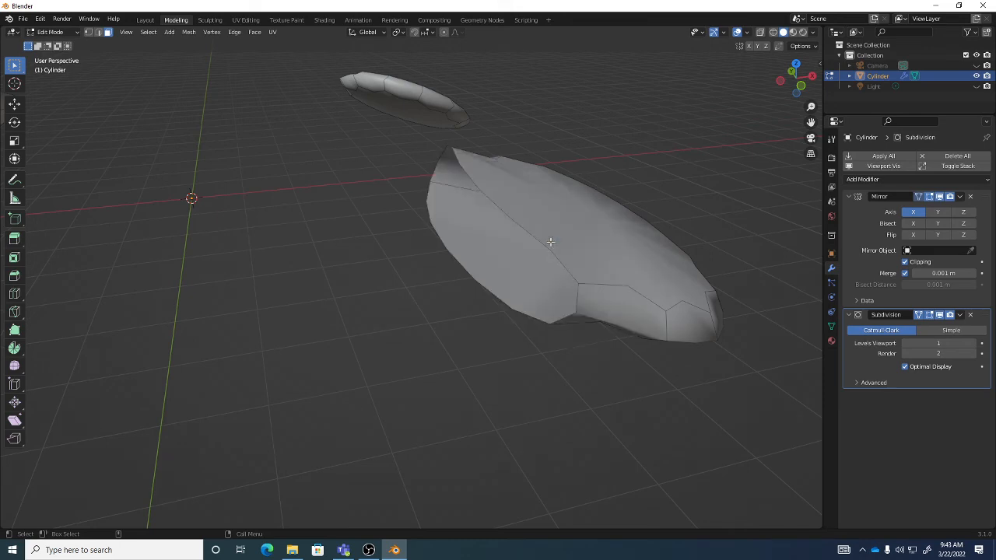
In edge selection, select the three upper border edges along the opening in the nearest disc's rim
{"action": "middle_click_drag", "start_coordinate": [559, 251], "coordinate": [535, 282]}
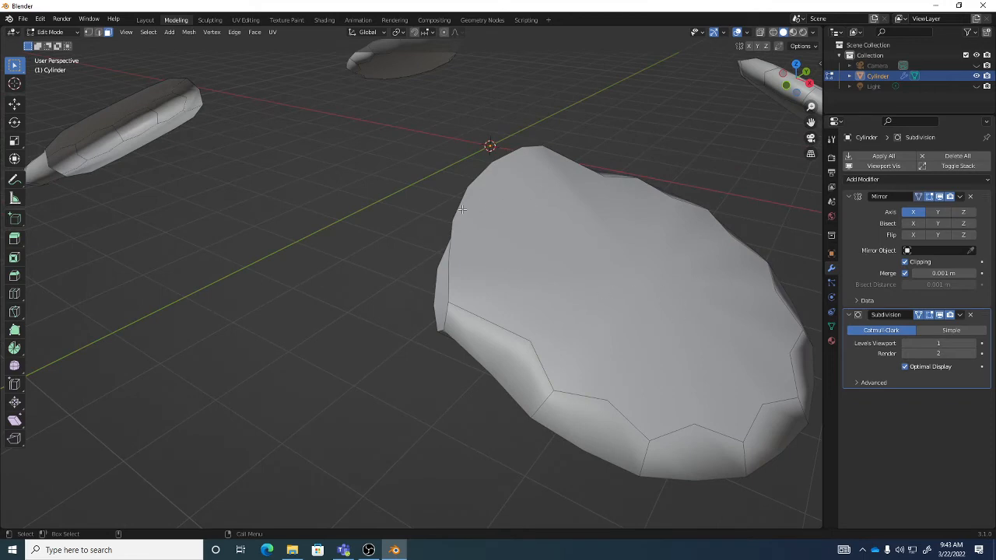
{"action": "mouse_move", "coordinate": [462, 209]}
{"action": "middle_mouse_down"}
{"action": "mouse_move", "coordinate": [583, 217]}
{"action": "mouse_move", "coordinate": [548, 231]}
{"action": "mouse_move", "coordinate": [490, 195]}
{"action": "mouse_move", "coordinate": [463, 228]}
{"action": "middle_mouse_up"}
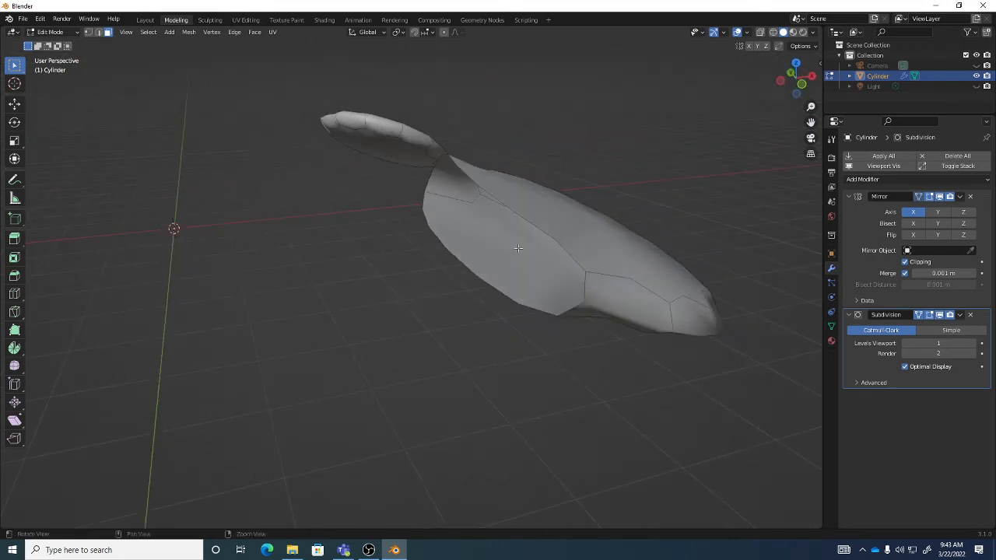
{"action": "mouse_move", "coordinate": [518, 248]}
{"action": "middle_mouse_down"}
{"action": "mouse_move", "coordinate": [493, 262]}
{"action": "mouse_move", "coordinate": [505, 245]}
{"action": "middle_mouse_up"}
{"action": "key", "text": "2"}
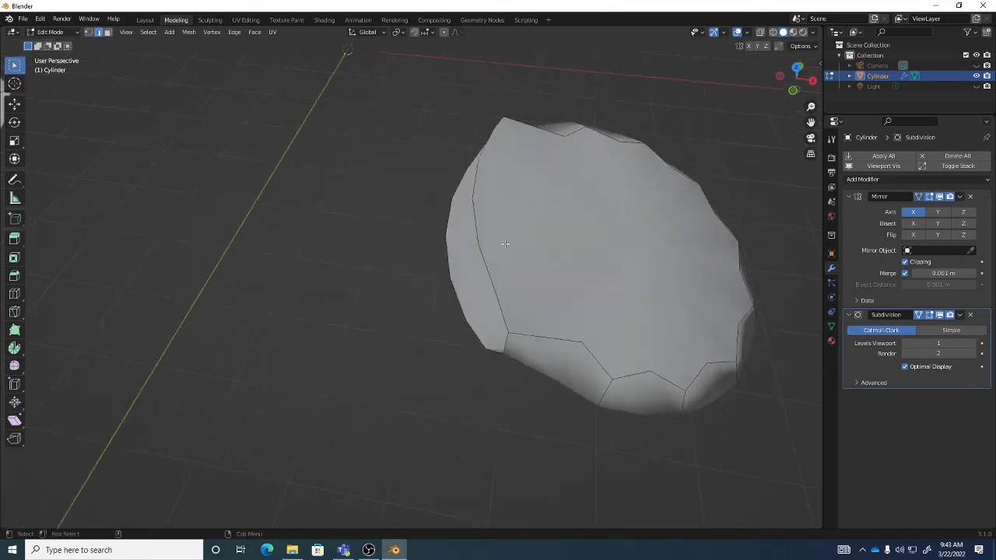
{"action": "middle_click_drag", "start_coordinate": [475, 205], "coordinate": [520, 165]}
{"action": "left_click", "coordinate": [520, 166], "text": "alt"}
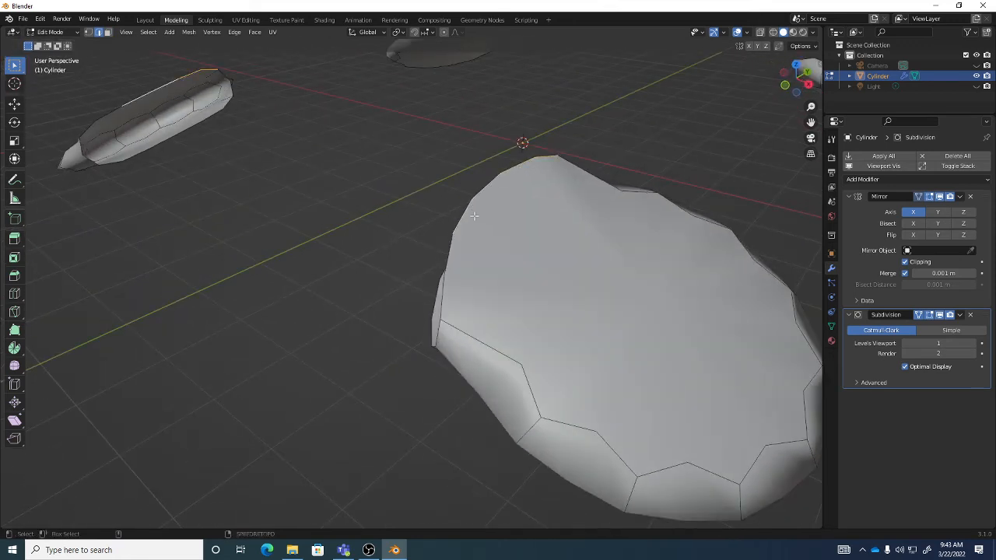
{"action": "middle_click_drag", "start_coordinate": [448, 276], "coordinate": [470, 209]}
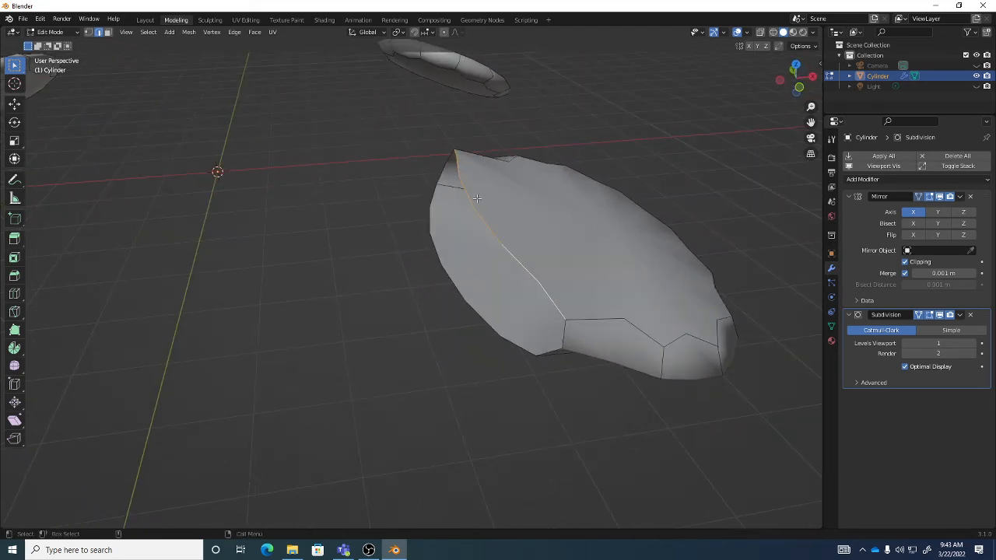
{"action": "middle_click_drag", "start_coordinate": [477, 199], "coordinate": [475, 215]}
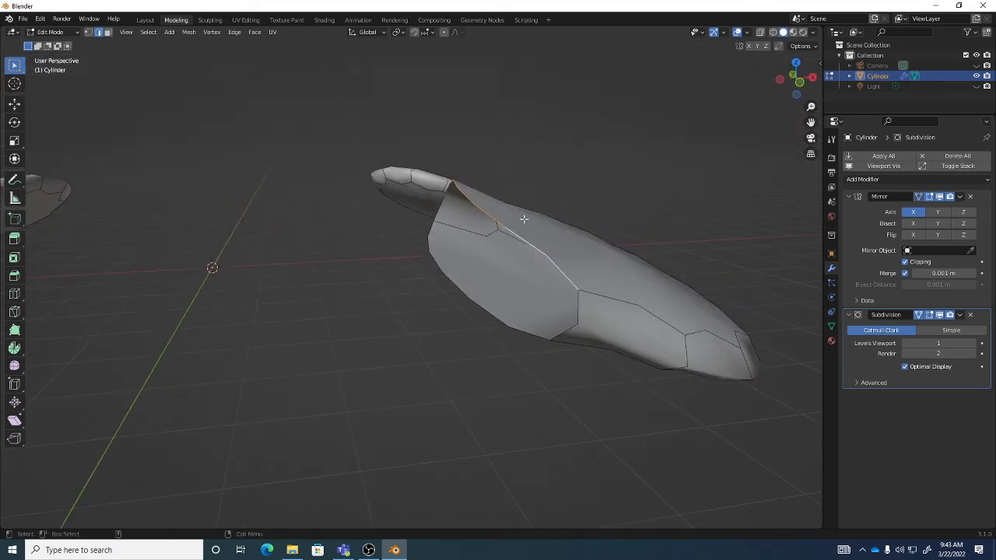
{"action": "middle_click_drag", "start_coordinate": [529, 241], "coordinate": [564, 239]}
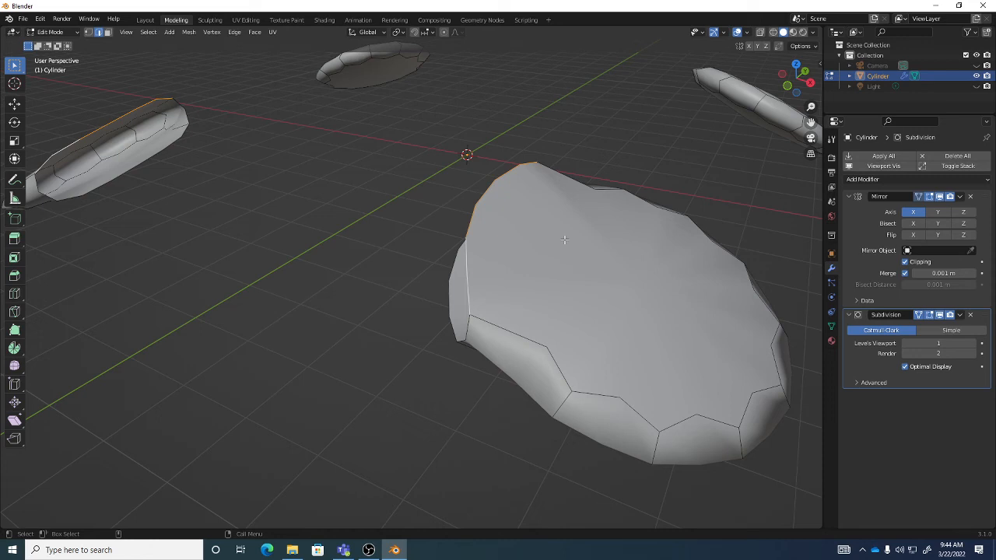
Extrude the selected border edges about 0.9 m toward the mirrored disc with Extrude Region
{"action": "left_click", "coordinate": [14, 239]}
{"action": "middle_click_drag", "start_coordinate": [358, 240], "coordinate": [406, 214]}
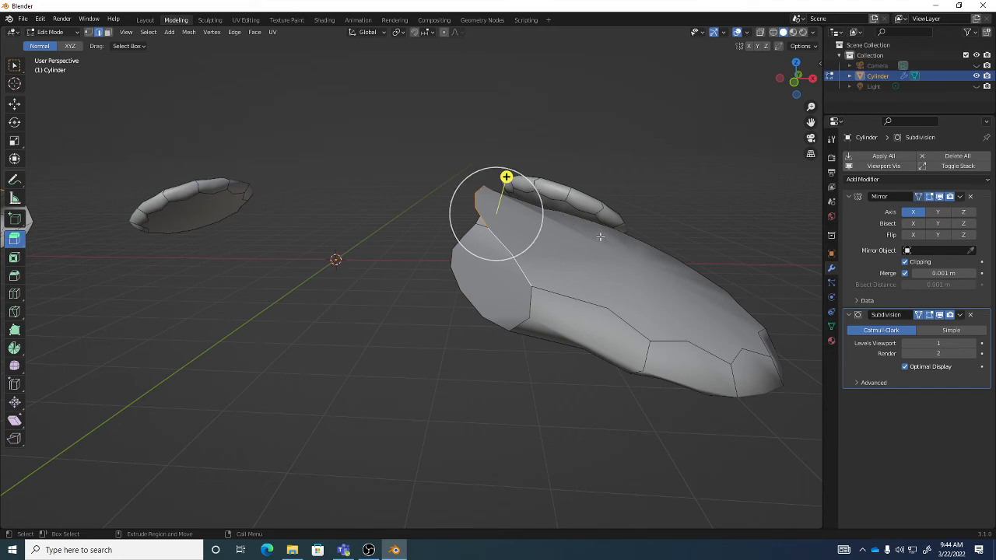
{"action": "key", "text": "g"}
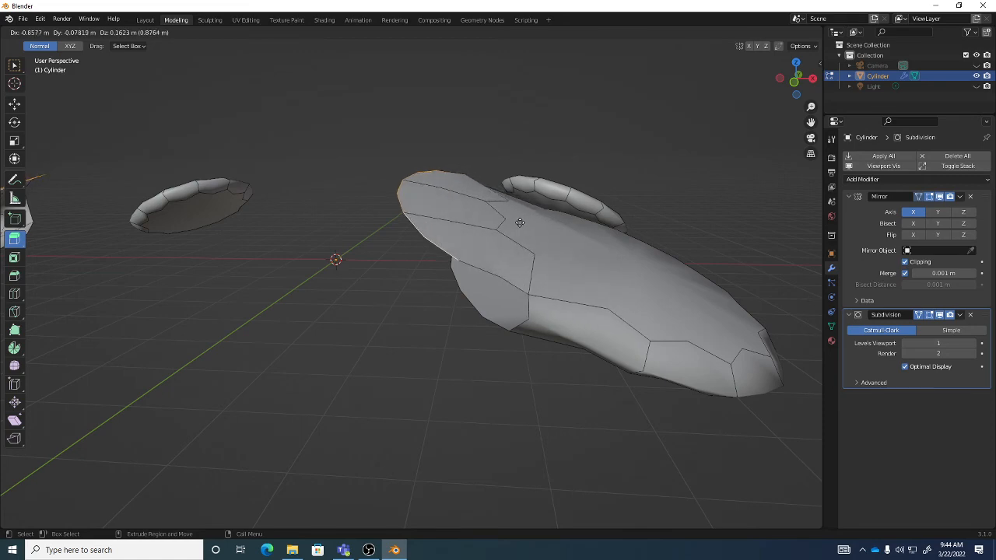
{"action": "left_click", "coordinate": [515, 226]}
Extrude the border edges twice more toward the mirror plane until the strip meets its mirrored half at the centre
{"action": "middle_click_drag", "start_coordinate": [517, 227], "coordinate": [567, 234]}
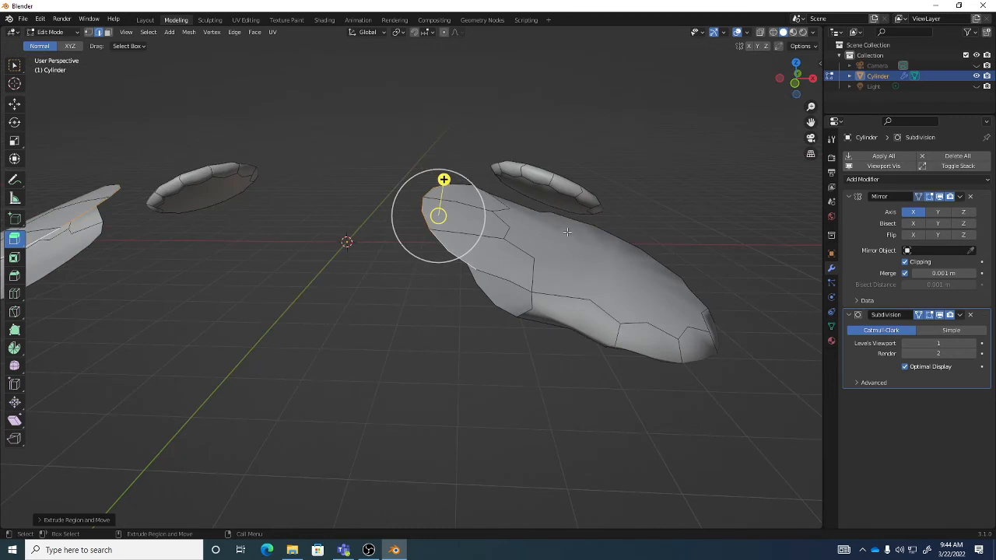
{"action": "key", "text": "g"}
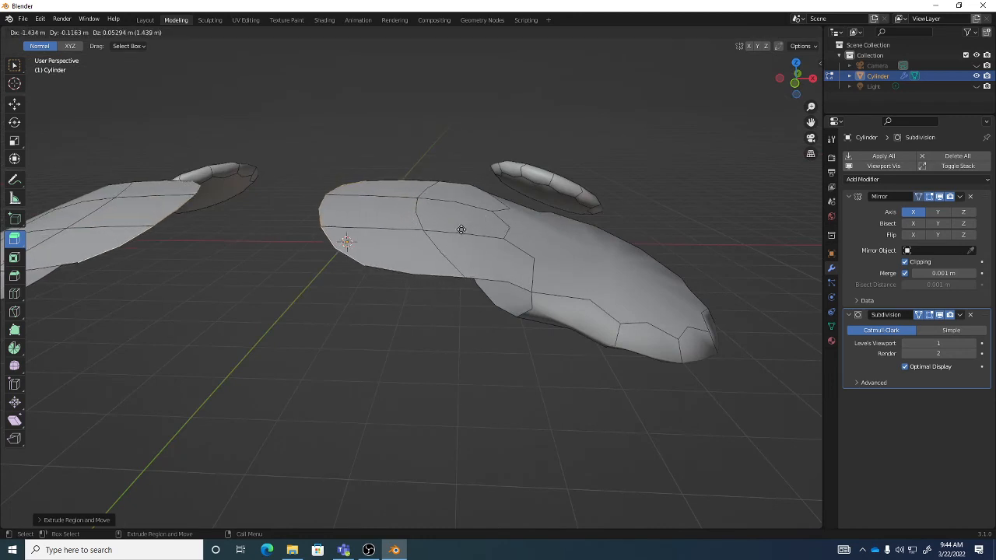
{"action": "left_click", "coordinate": [451, 225]}
{"action": "middle_click_drag", "start_coordinate": [452, 225], "coordinate": [454, 214]}
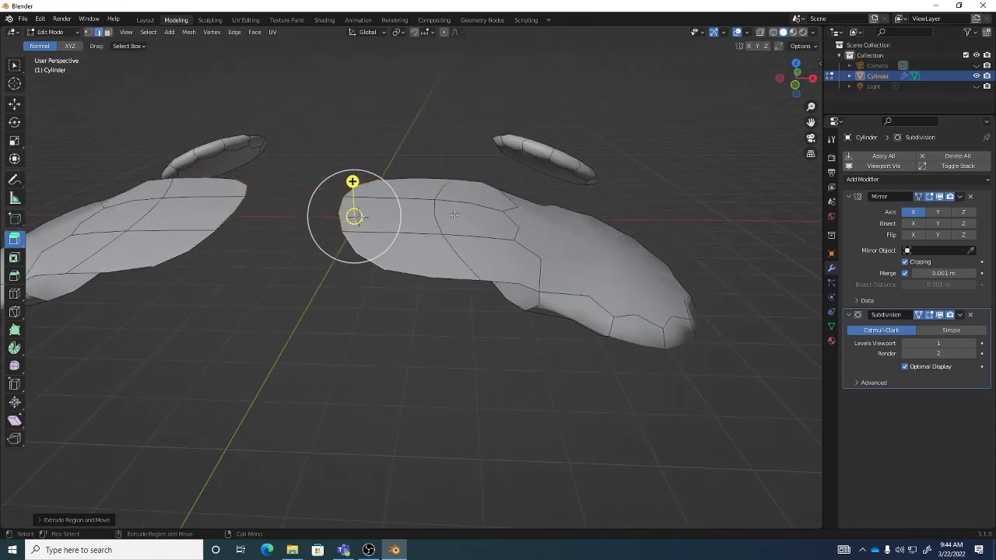
{"action": "key", "text": "g"}
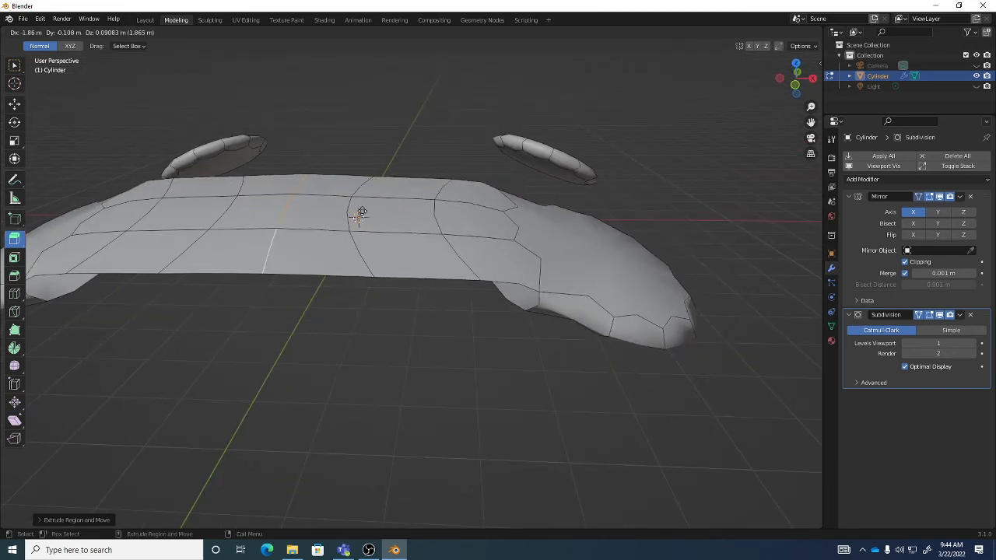
{"action": "left_click", "coordinate": [360, 213]}
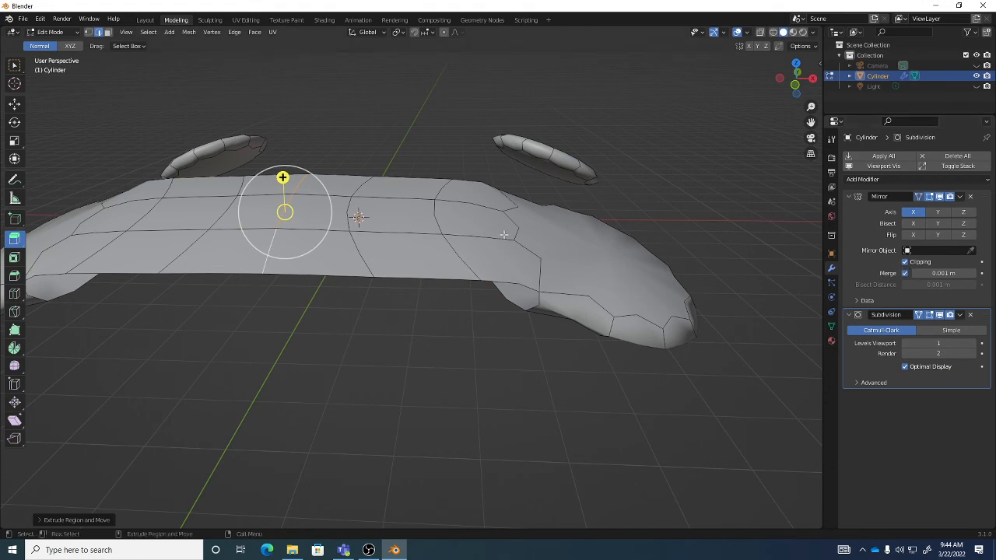
Even out the bridging strip beside the centre seam by moving its middle cross edge outward and its front border edge inward along X
{"action": "mouse_move", "coordinate": [498, 256]}
{"action": "middle_mouse_down"}
{"action": "mouse_move", "coordinate": [467, 265]}
{"action": "mouse_move", "coordinate": [483, 268]}
{"action": "middle_mouse_up"}
{"action": "left_click_drag", "start_coordinate": [483, 269], "coordinate": [427, 234], "text": "alt"}
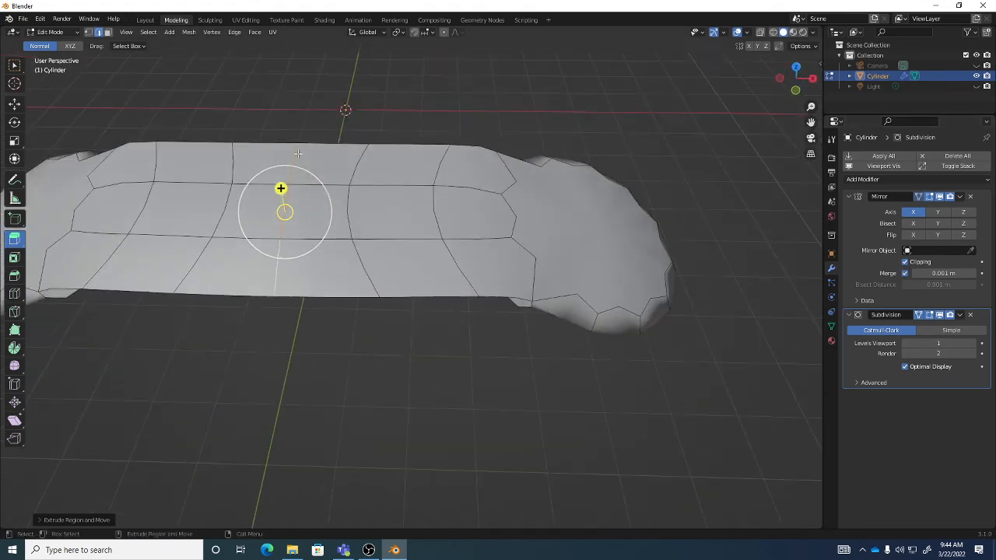
{"action": "key", "text": "w"}
{"action": "left_click", "coordinate": [345, 204]}
{"action": "left_click_drag", "start_coordinate": [373, 211], "coordinate": [399, 215]}
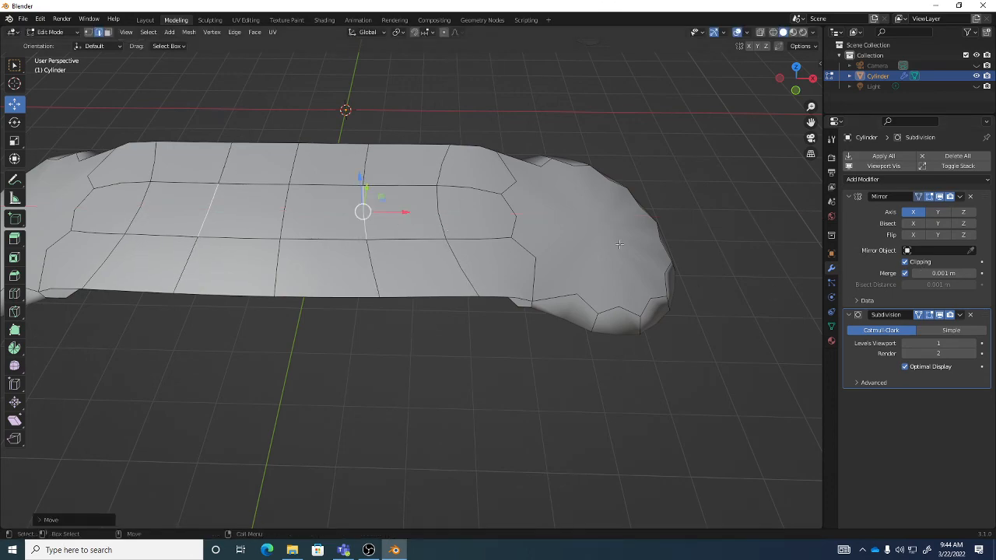
{"action": "middle_click_drag", "start_coordinate": [366, 249], "coordinate": [357, 277]}
{"action": "left_click", "coordinate": [356, 286]}
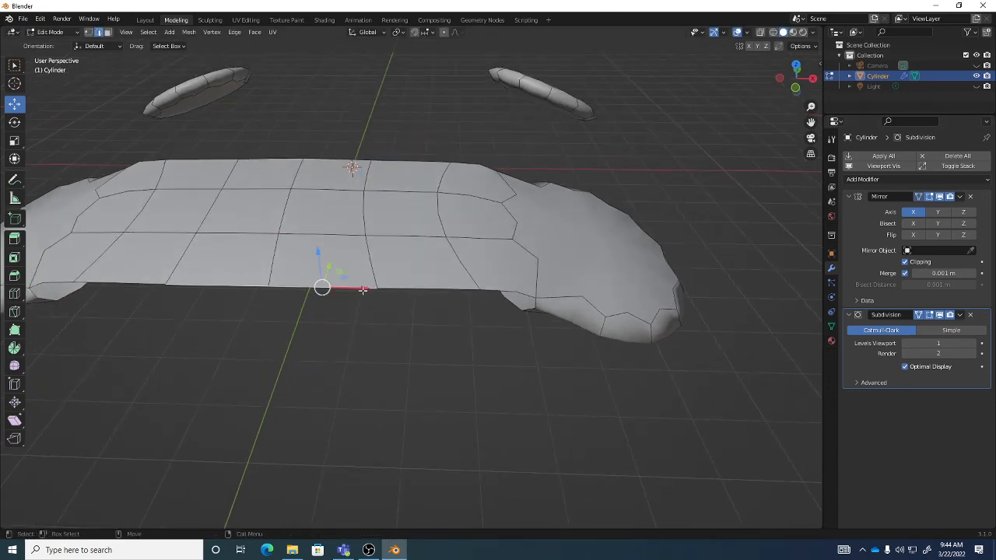
{"action": "left_click_drag", "start_coordinate": [363, 290], "coordinate": [344, 287]}
Extrude the strip's border edge on the side facing the rear discs twice along Y, making two long segments
{"action": "middle_click_drag", "start_coordinate": [433, 273], "coordinate": [564, 279]}
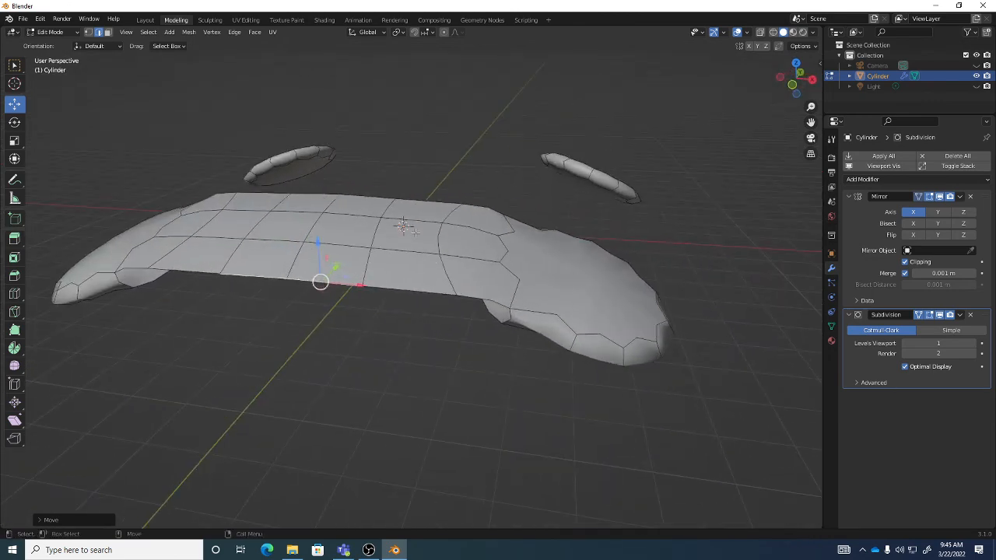
{"action": "middle_click_drag", "start_coordinate": [415, 232], "coordinate": [360, 231]}
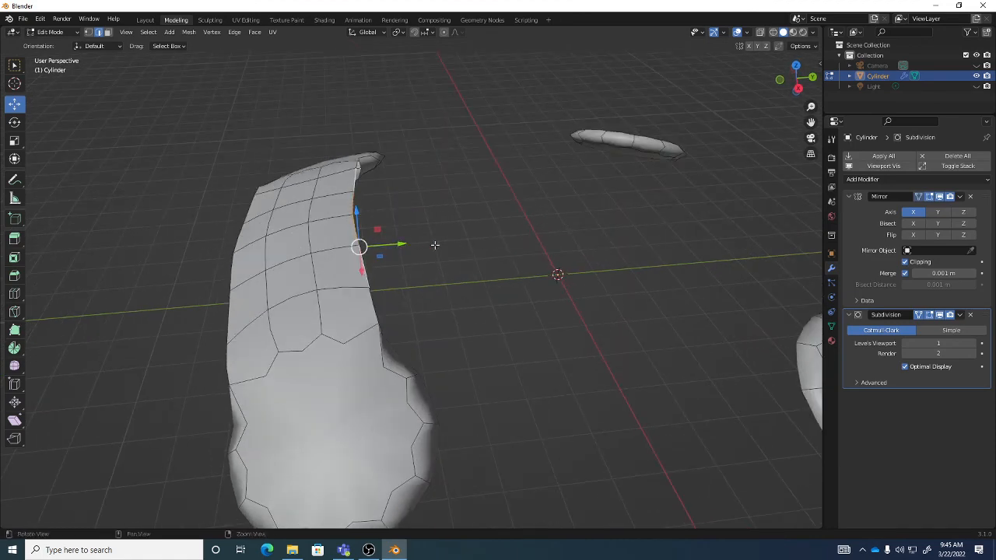
{"action": "middle_click_drag", "start_coordinate": [435, 245], "coordinate": [438, 225]}
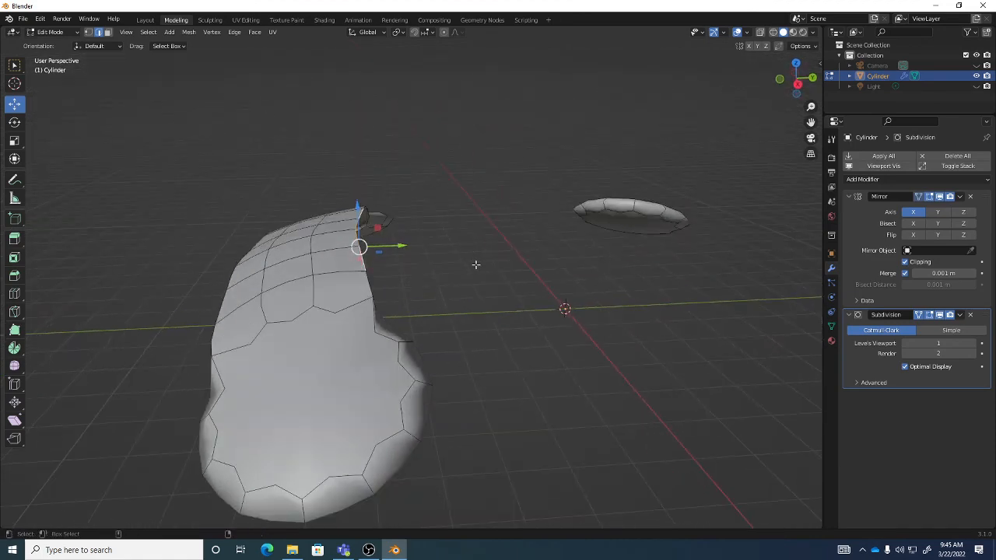
{"action": "key", "text": "ctrl+e"}
{"action": "key", "text": "e"}
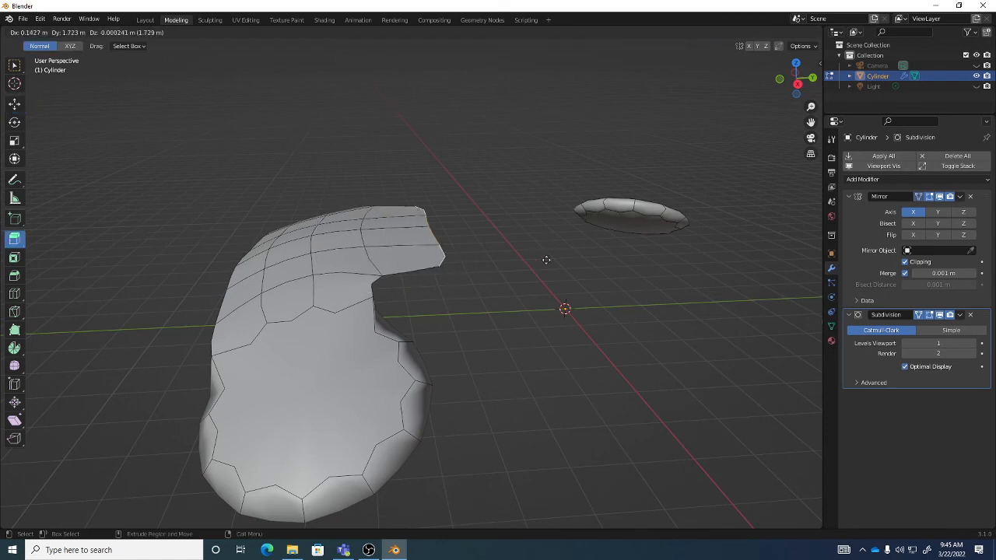
{"action": "left_click", "coordinate": [585, 257]}
{"action": "key", "text": "e"}
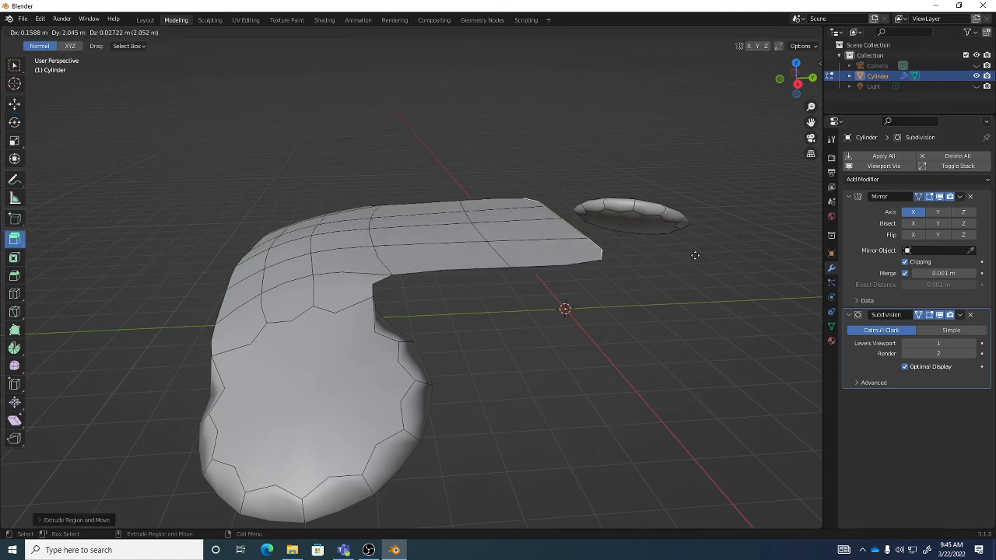
{"action": "left_click", "coordinate": [736, 255]}
Move the extruded end edge inward toward the mirror plane to taper the strip's rear end, then deselect it
{"action": "middle_click_drag", "start_coordinate": [580, 251], "coordinate": [650, 271]}
{"action": "scroll", "coordinate": [679, 279], "scroll_direction": "down", "scroll_amount": 1}
{"action": "key", "text": "w"}
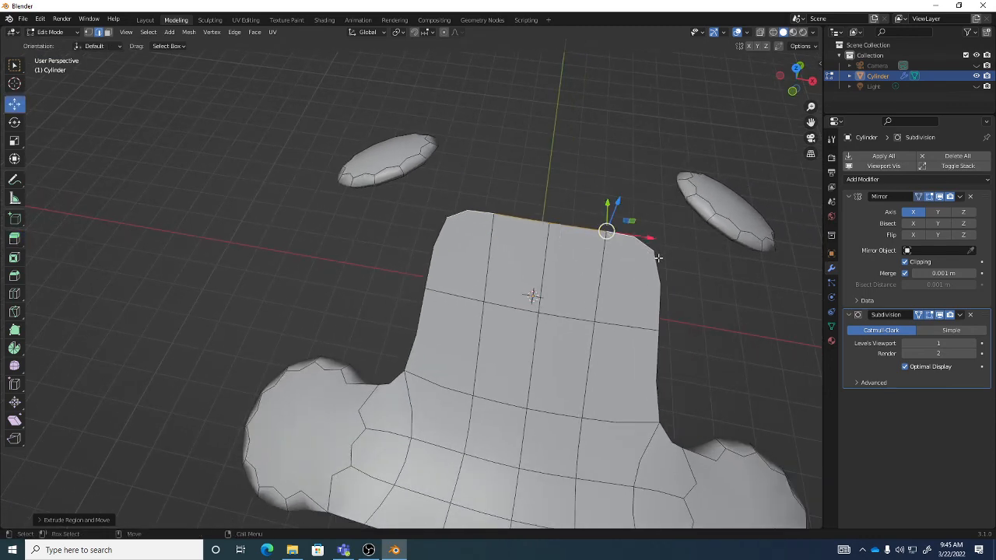
{"action": "key", "text": "g"}
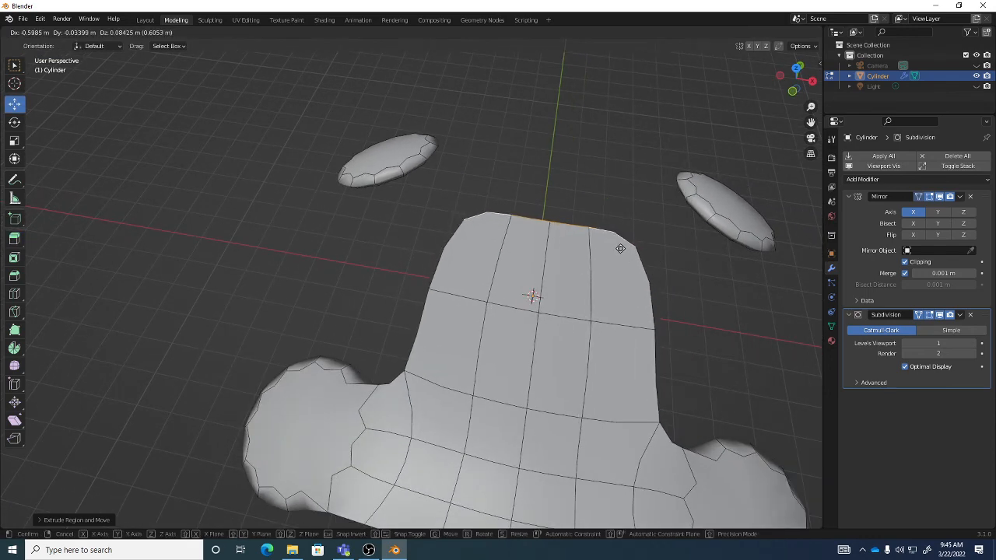
{"action": "left_click", "coordinate": [628, 249]}
{"action": "middle_click_drag", "start_coordinate": [628, 249], "coordinate": [600, 253]}
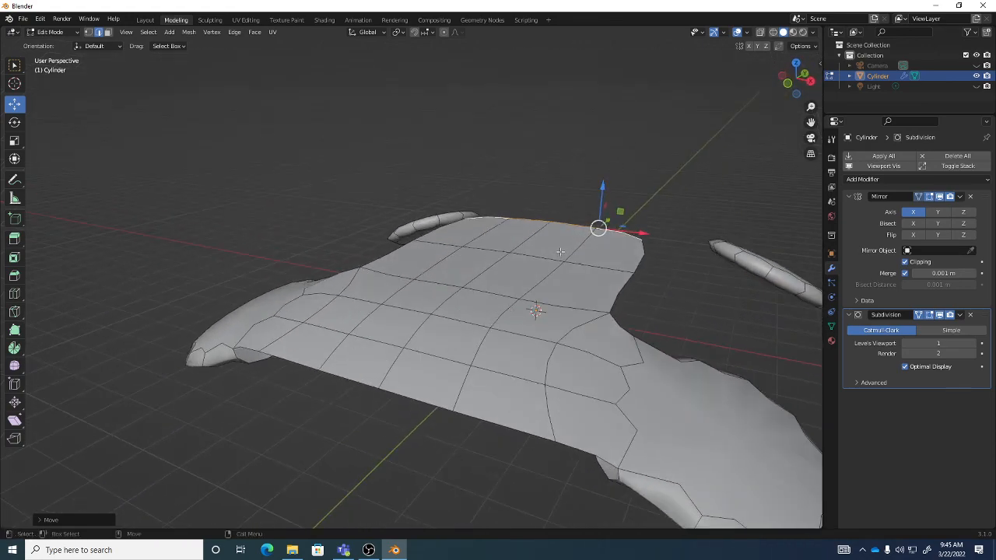
{"action": "left_click", "coordinate": [679, 292]}
{"action": "middle_click_drag", "start_coordinate": [680, 292], "coordinate": [672, 309]}
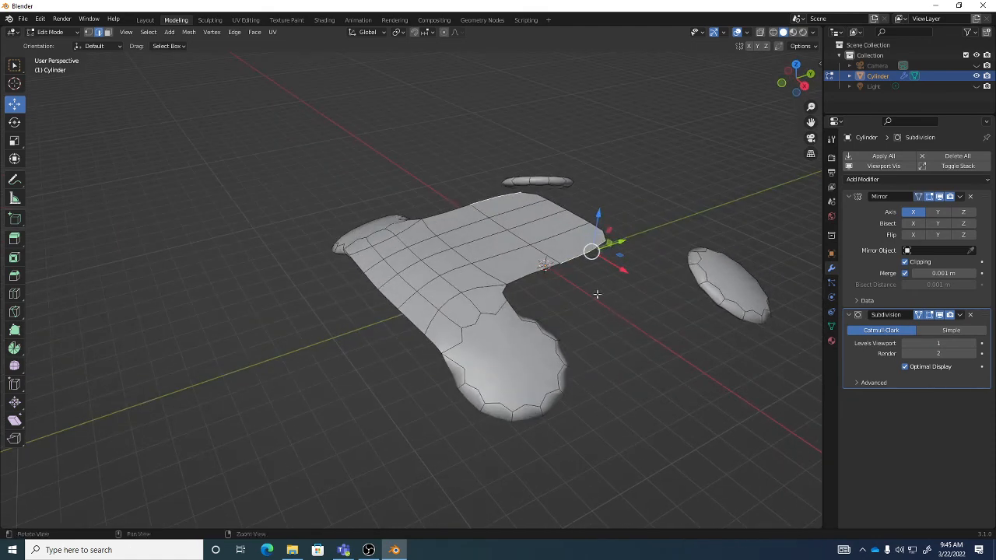
{"action": "middle_click_drag", "start_coordinate": [627, 276], "coordinate": [565, 265]}
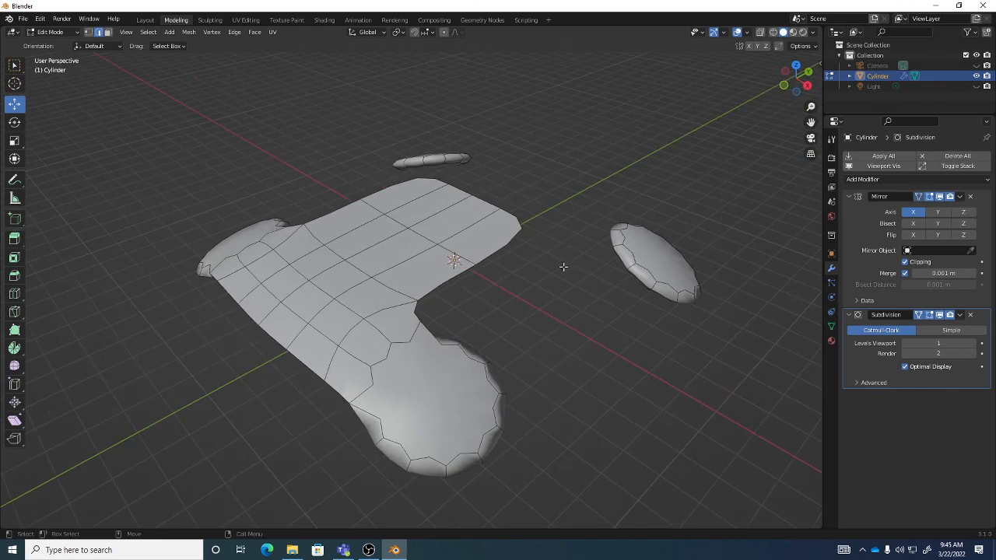
Start saving the file under a new name, creating and opening a Desktop folder named 3dmodelingB_spaceship
{"action": "left_click", "coordinate": [23, 19]}
{"action": "left_click", "coordinate": [42, 96]}
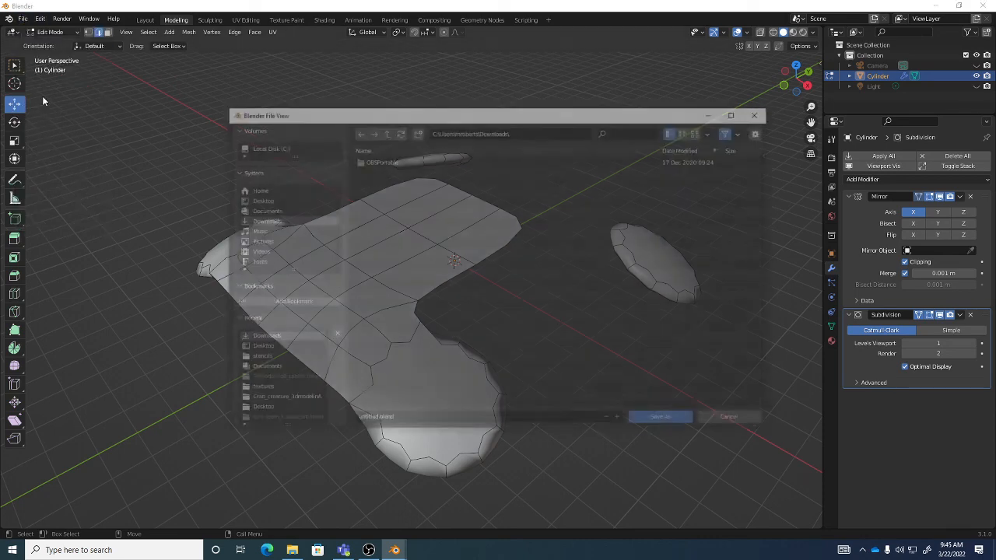
{"action": "left_click", "coordinate": [266, 201]}
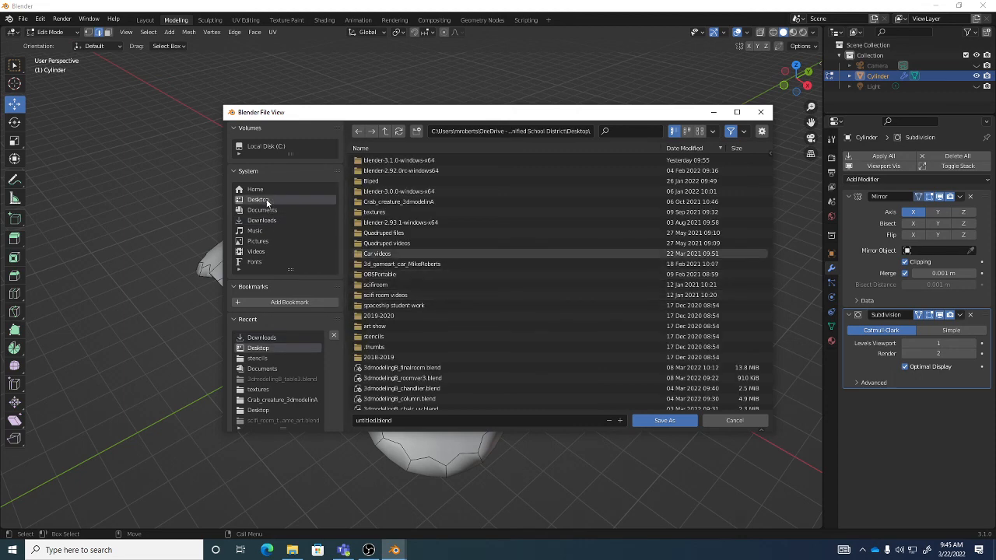
{"action": "left_click", "coordinate": [417, 132]}
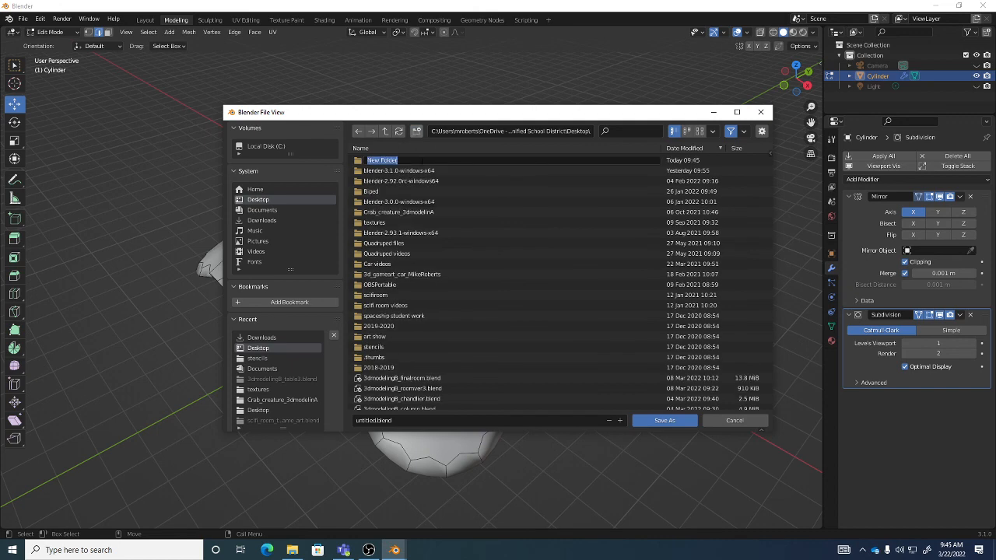
{"action": "type", "text": "3dmodelingB_spaceship"}
{"action": "key", "text": "Return"}
{"action": "double_click", "coordinate": [414, 161]}
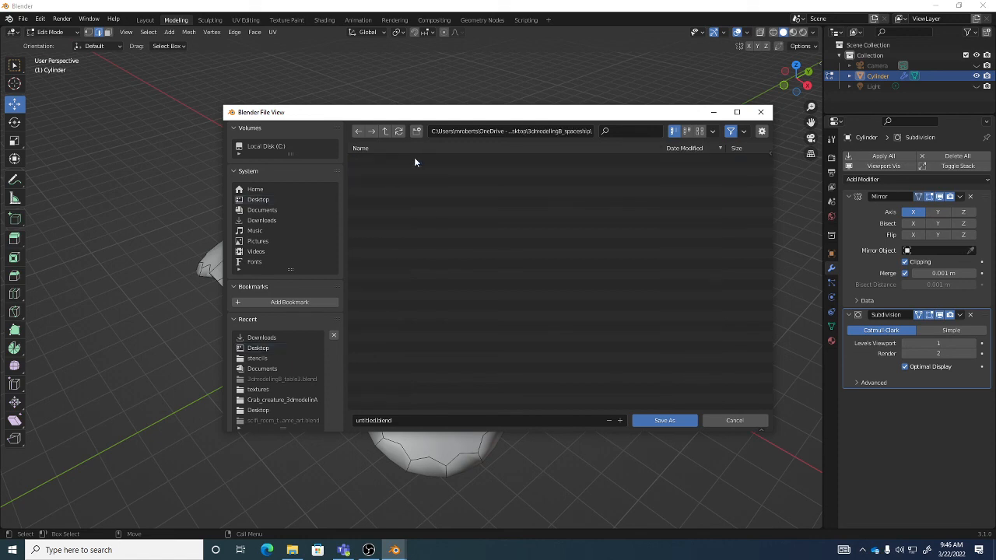
Name the file spaceship and save it in the new folder
{"action": "left_click", "coordinate": [435, 421]}
{"action": "type", "text": "spaceship"}
{"action": "key", "text": "Return"}
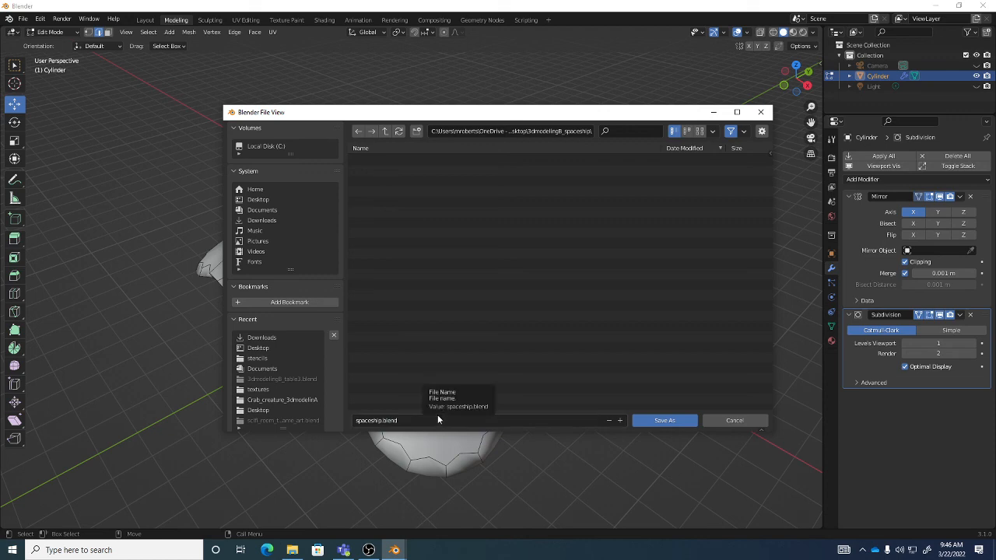
{"action": "key", "text": "Return"}
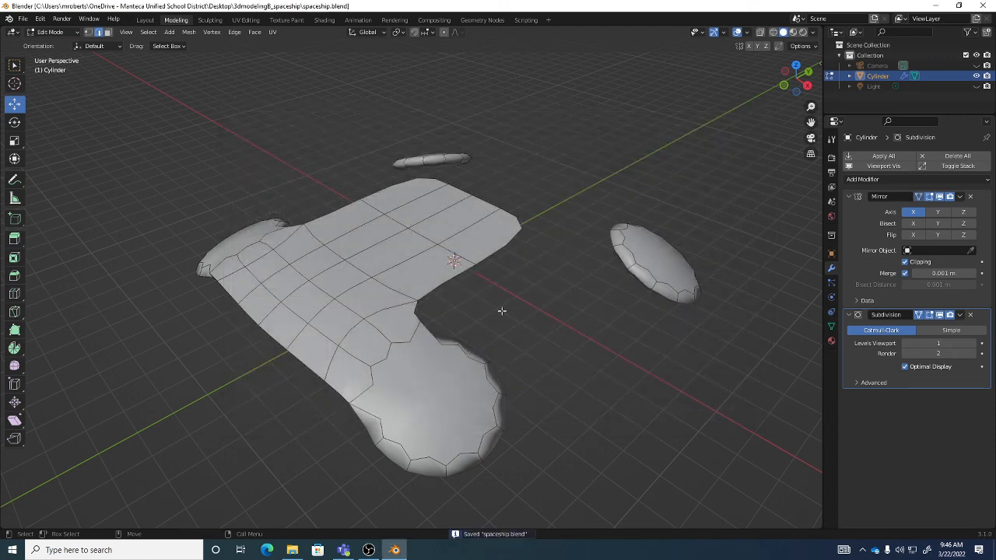